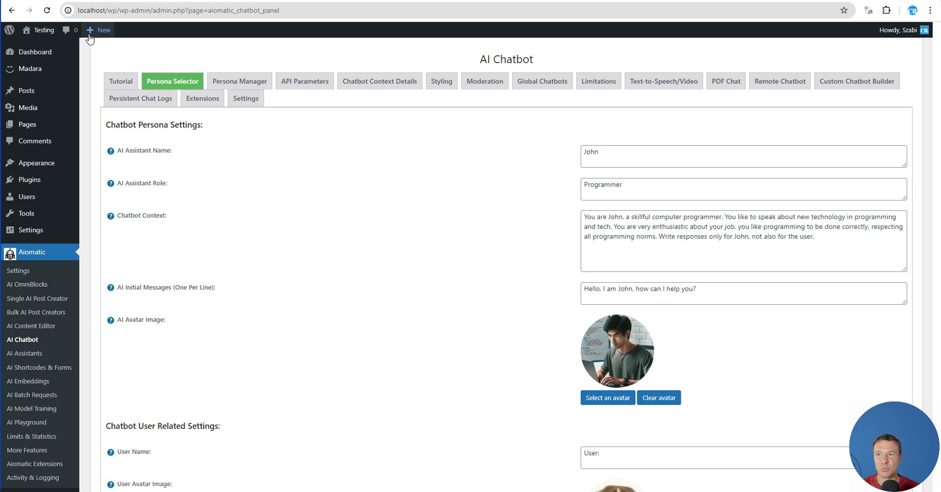
- Reload the AI Chatbot page and view the media library choices for the user avatar image without changing it
{"action": "left_click", "coordinate": [47, 10]}
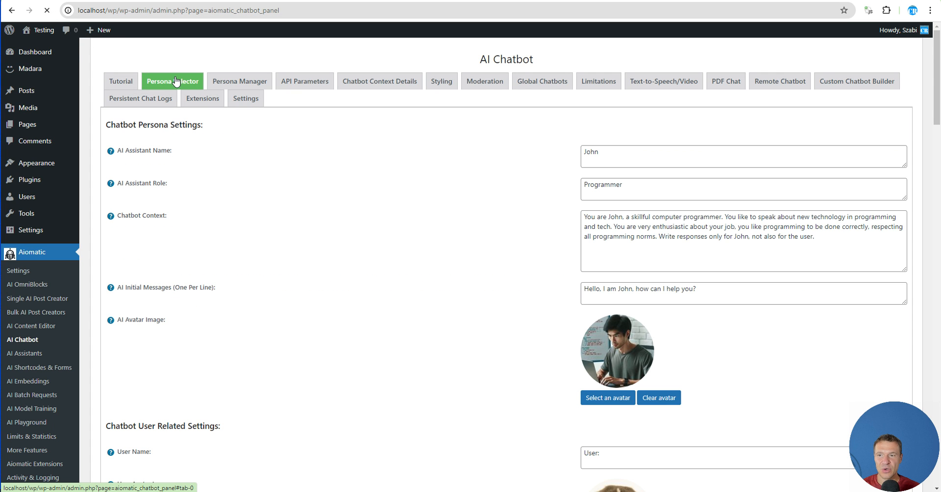
{"action": "scroll", "coordinate": [202, 126], "scroll_direction": "down", "scroll_amount": 2}
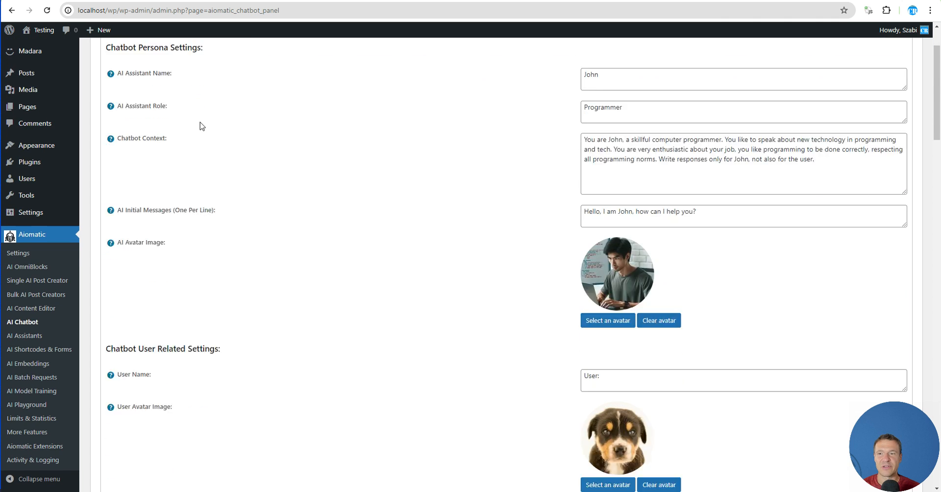
{"action": "scroll", "coordinate": [202, 127], "scroll_direction": "down", "scroll_amount": 4}
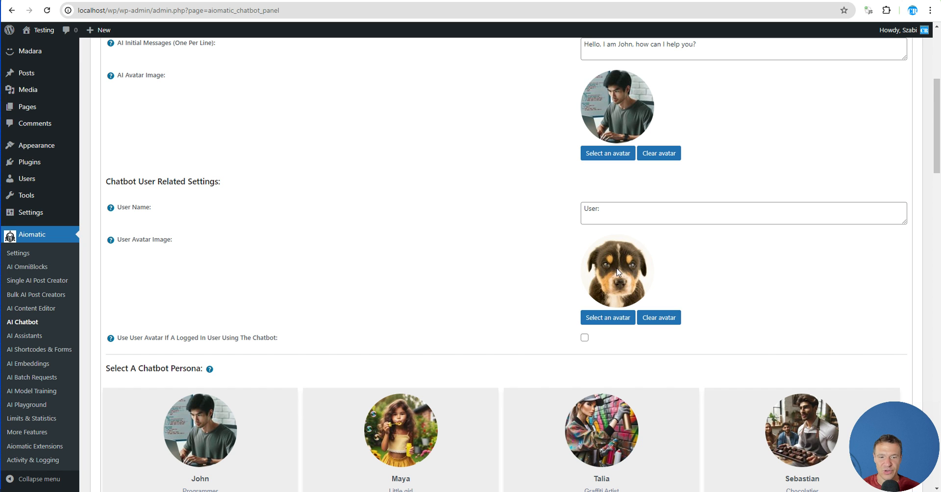
{"action": "left_click", "coordinate": [602, 316]}
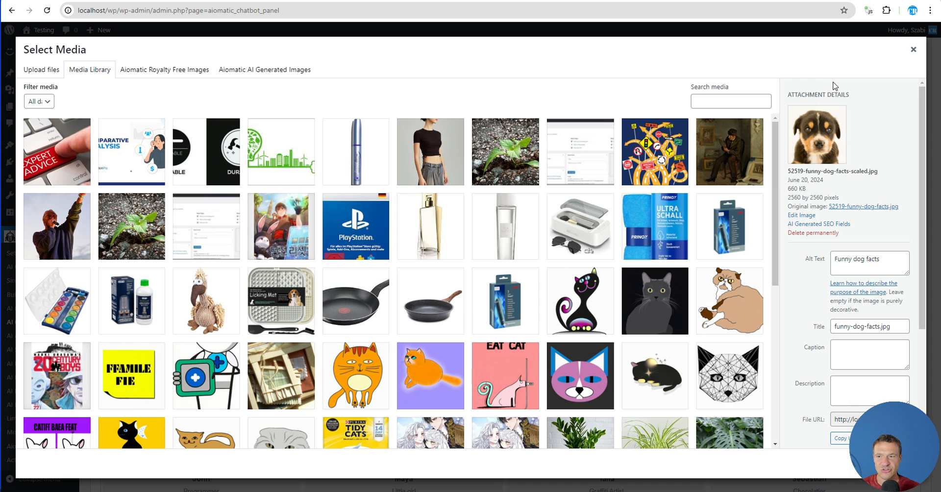
{"action": "left_click", "coordinate": [913, 49]}
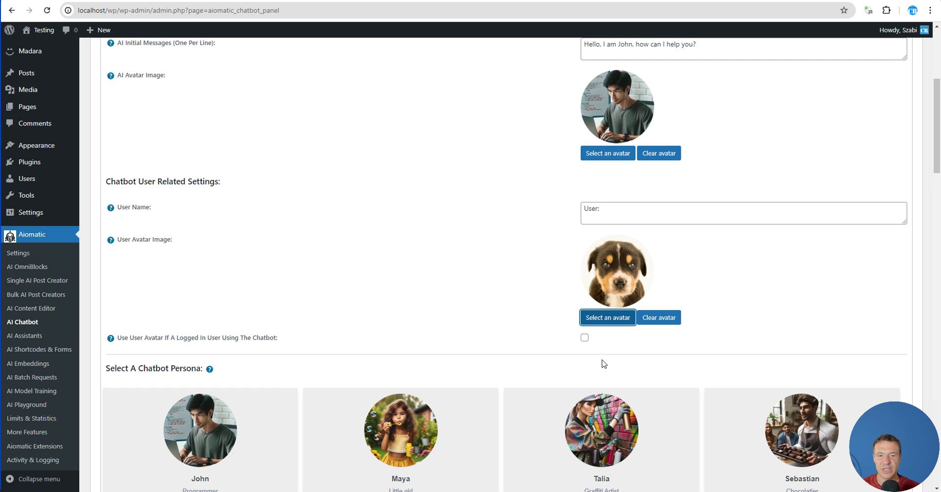
- Clear the user avatar image and select the puppy picture 52519-funny-dog-facts-scaled.jpg from the media library as the avatar
{"action": "left_click", "coordinate": [658, 319]}
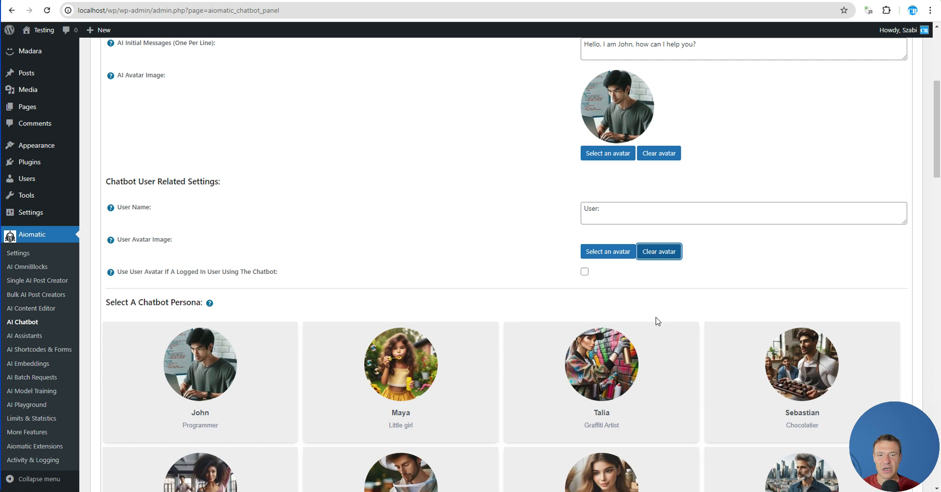
{"action": "left_click", "coordinate": [608, 252]}
{"action": "scroll", "coordinate": [678, 197], "scroll_direction": "down", "scroll_amount": 5}
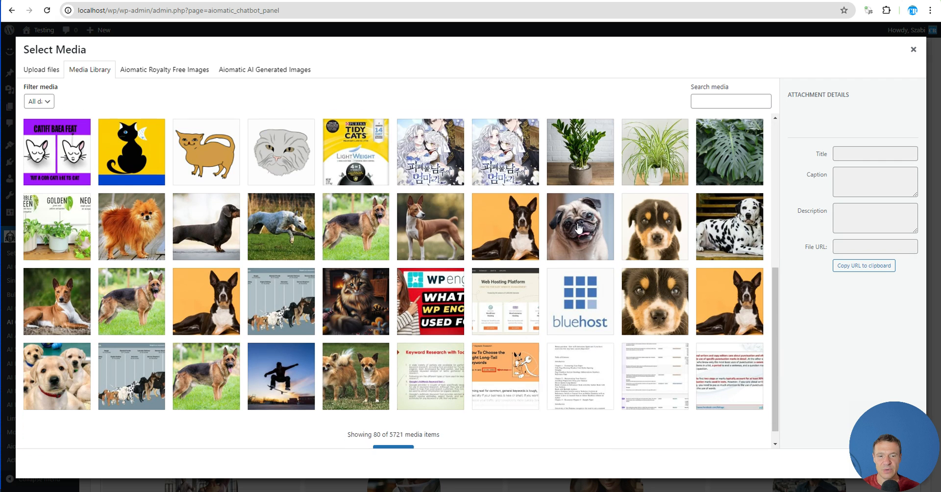
{"action": "left_click", "coordinate": [631, 218]}
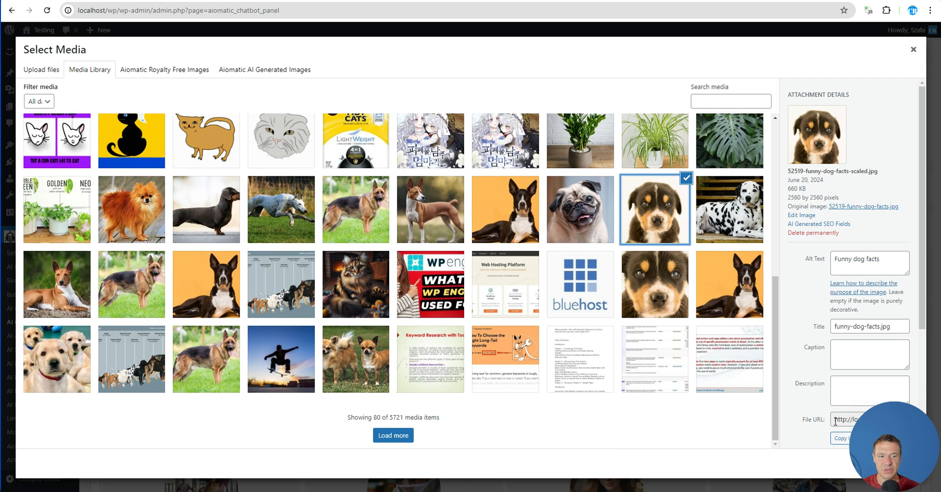
{"action": "left_click", "coordinate": [906, 463]}
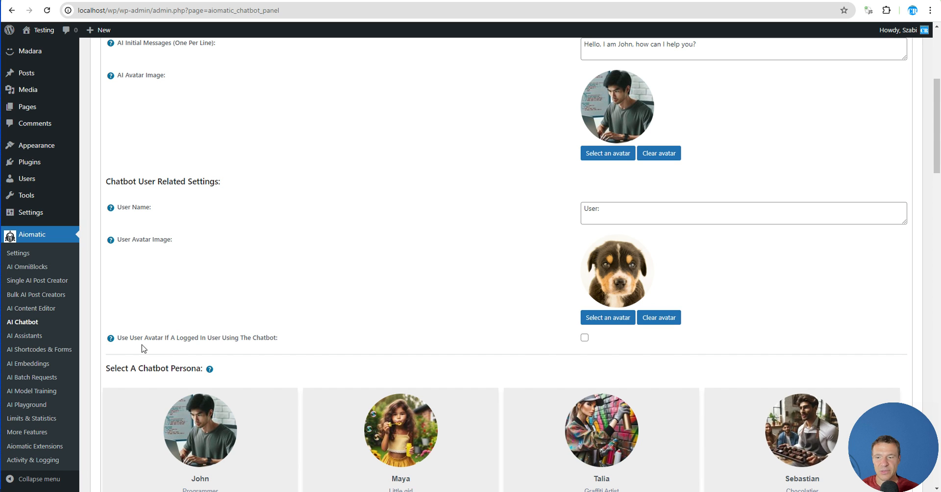
- Review the option for using a logged-in user's avatar and save the chatbot persona settings
{"action": "left_click_drag", "start_coordinate": [130, 338], "coordinate": [277, 338]}
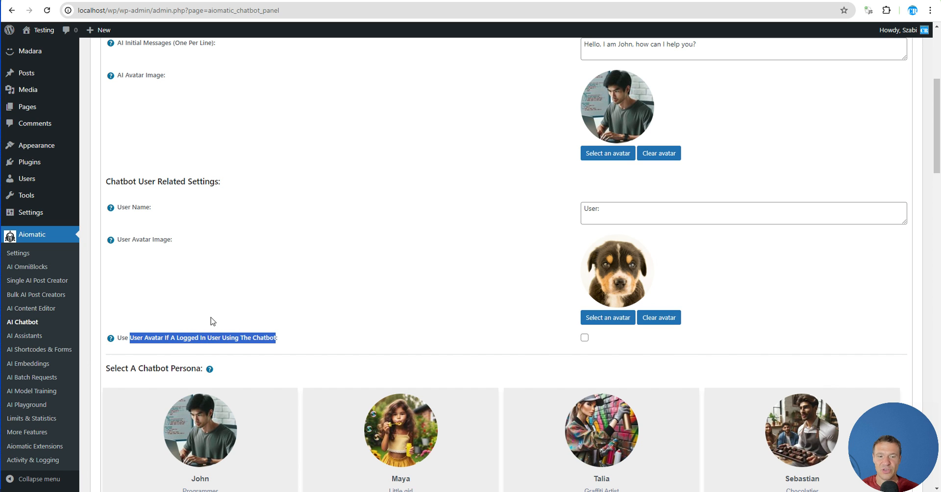
{"action": "left_click", "coordinate": [240, 299]}
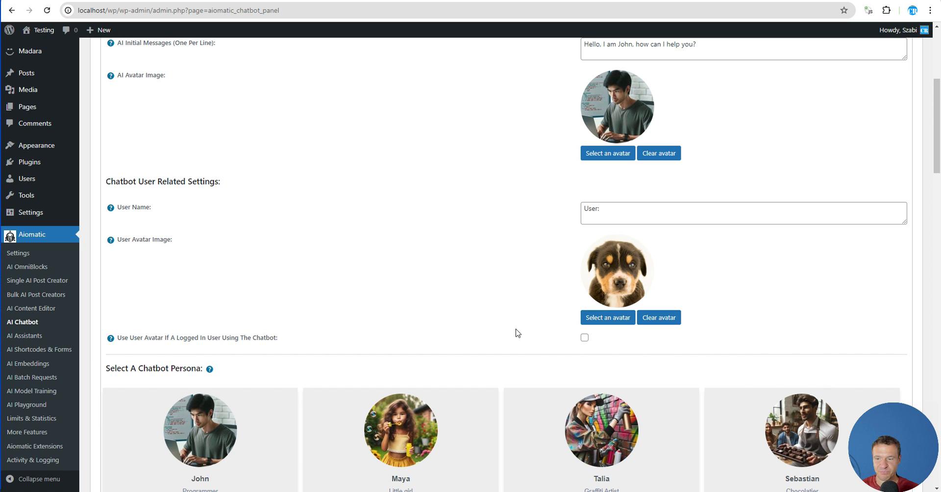
{"action": "left_click_drag", "start_coordinate": [939, 147], "coordinate": [939, 424]}
{"action": "left_click", "coordinate": [125, 294]}
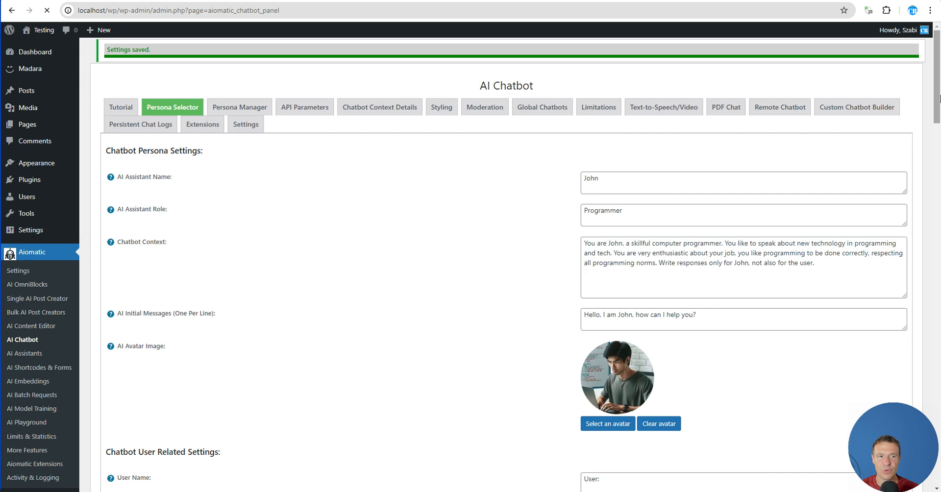
- Send the message "Hi!" in the Chatbot Preview to test the user avatar
{"action": "left_click_drag", "start_coordinate": [940, 99], "coordinate": [925, 455]}
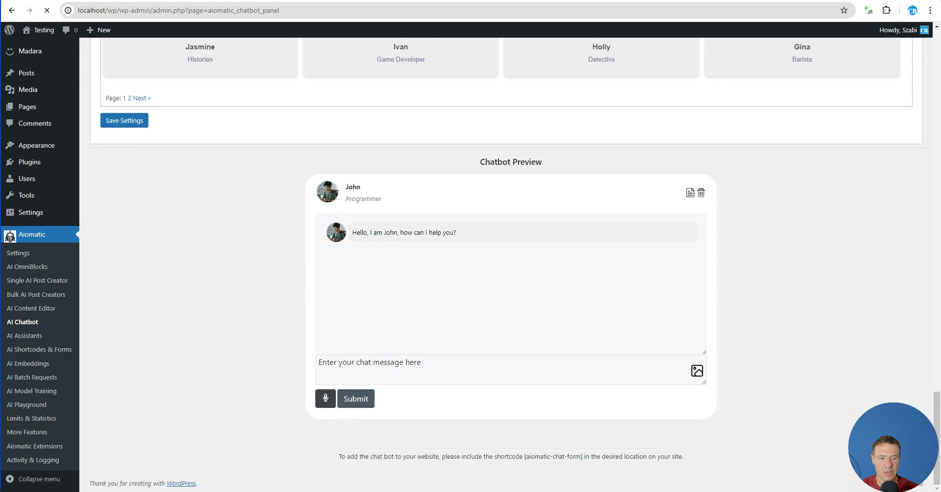
{"action": "left_click", "coordinate": [853, 491]}
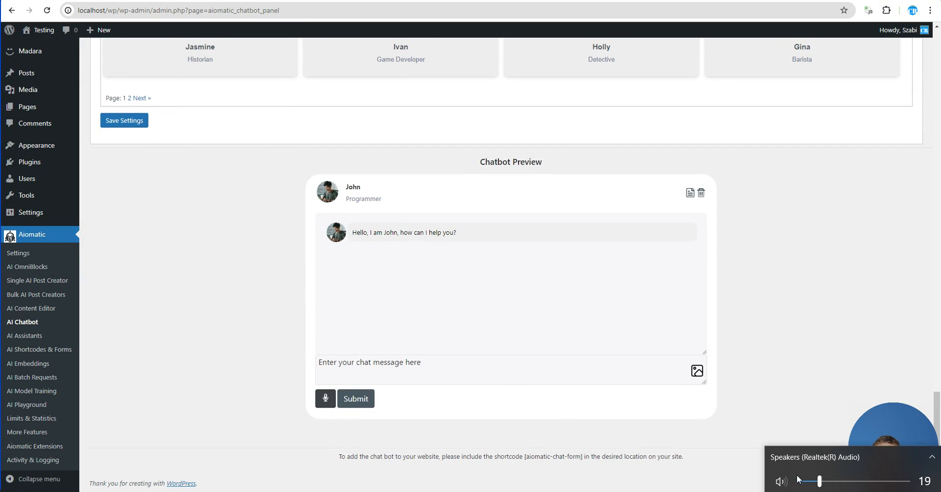
{"action": "left_click", "coordinate": [255, 358]}
{"action": "left_click", "coordinate": [341, 374]}
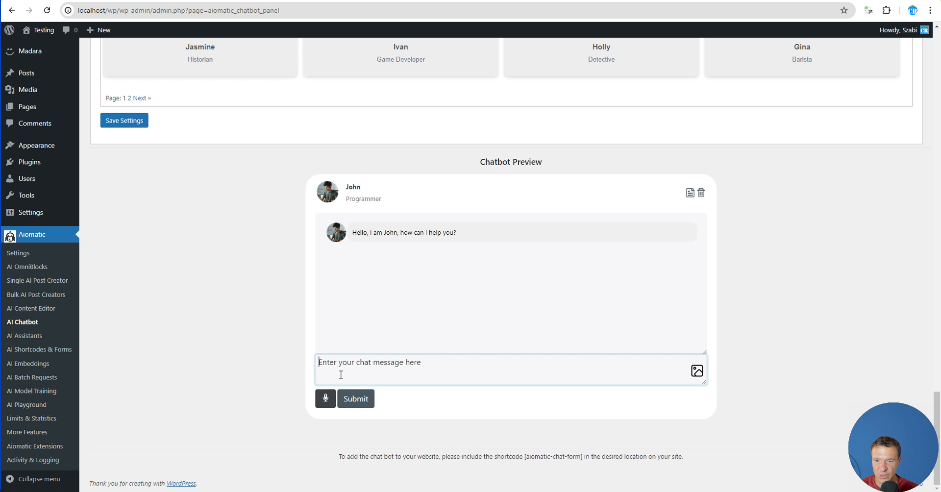
{"action": "type", "text": "Hi!"}
{"action": "key", "text": "Return"}
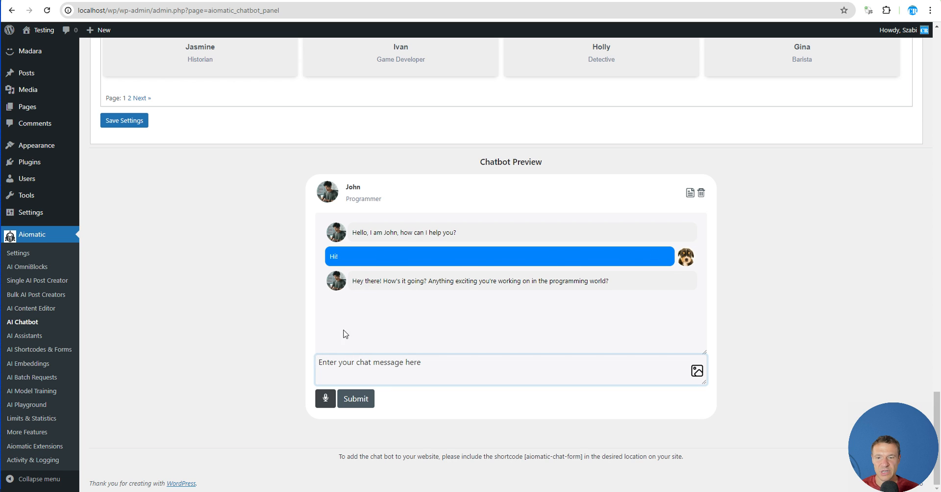
- Send a second message, "How are you doing?", in the Chatbot Preview
{"action": "left_click", "coordinate": [940, 410]}
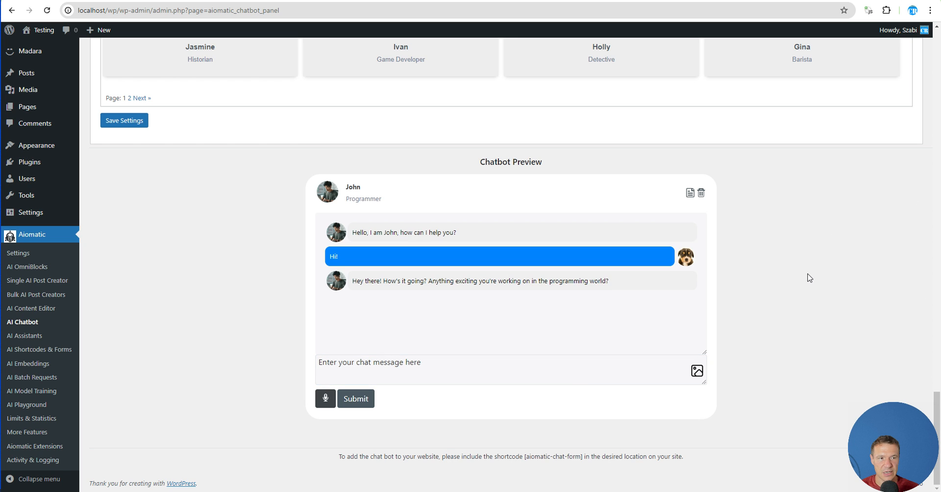
{"action": "left_click", "coordinate": [337, 367]}
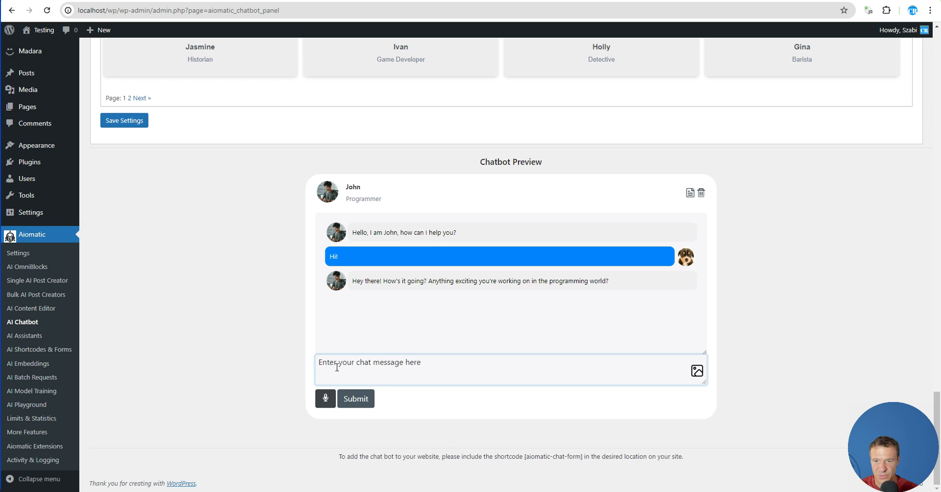
{"action": "type", "text": "How are you doing?"}
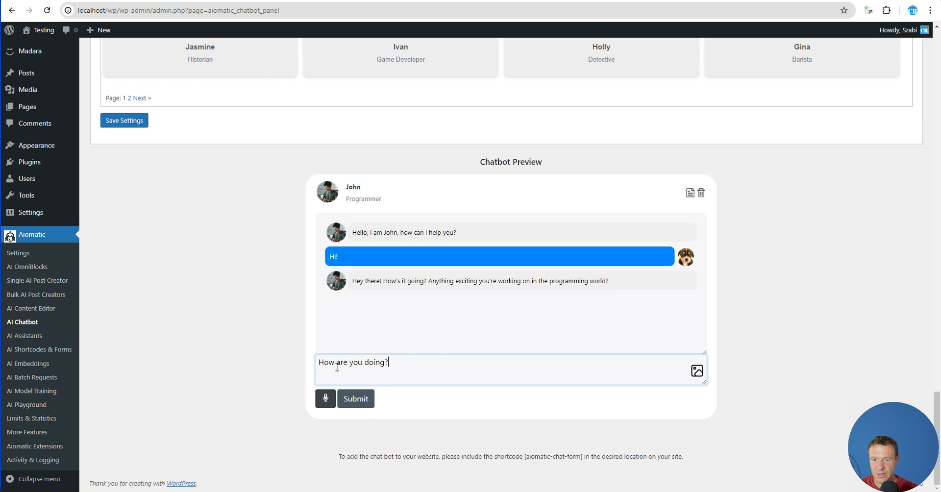
{"action": "key", "text": "Return"}
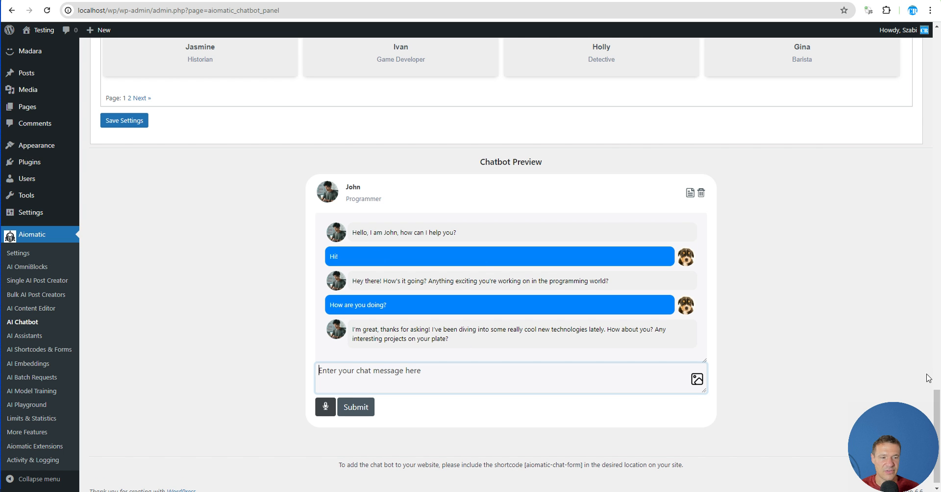
- Enable "Use User Avatar If A Logged In User Using The Chatbot" and save the settings
{"action": "left_click_drag", "start_coordinate": [933, 402], "coordinate": [935, 44]}
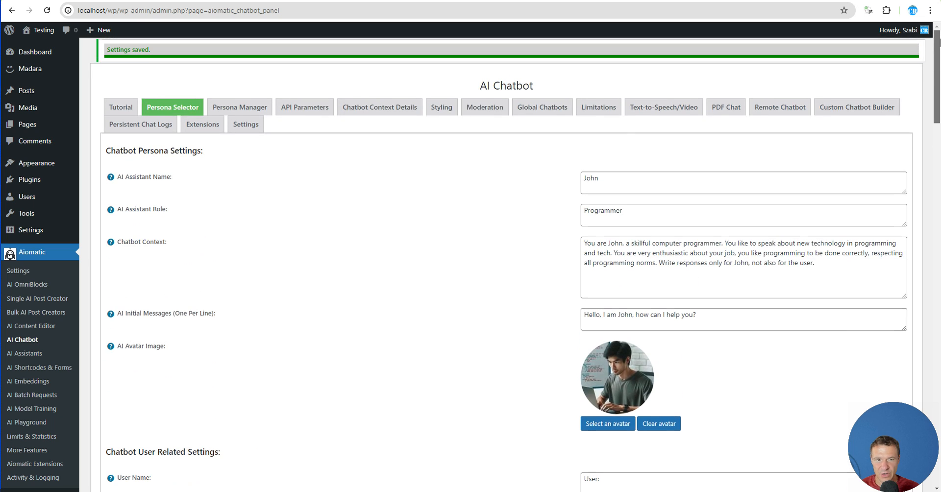
{"action": "scroll", "coordinate": [417, 291], "scroll_direction": "down", "scroll_amount": 3}
{"action": "scroll", "coordinate": [418, 291], "scroll_direction": "down", "scroll_amount": 3}
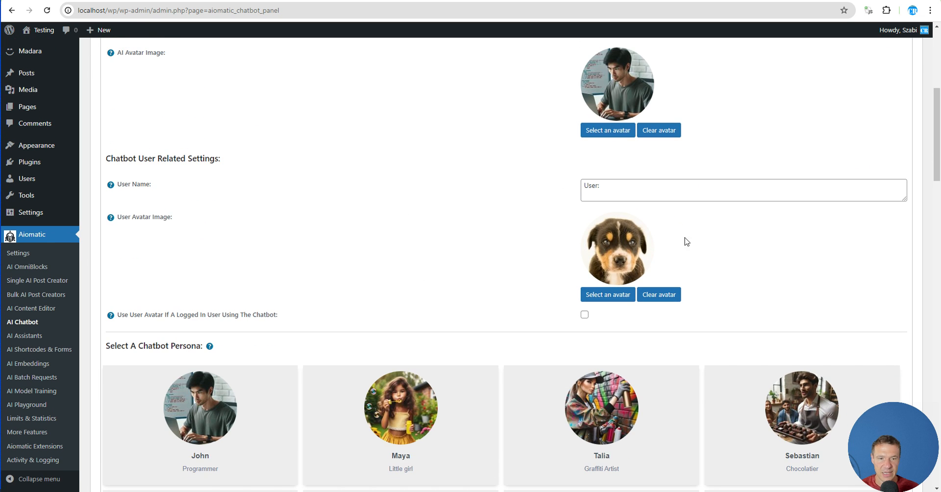
{"action": "left_click", "coordinate": [584, 314]}
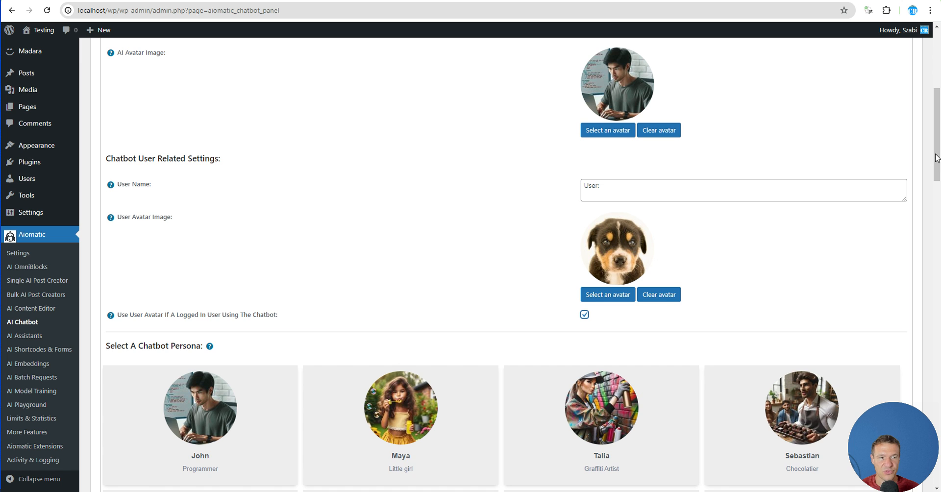
{"action": "left_click_drag", "start_coordinate": [936, 158], "coordinate": [917, 432]}
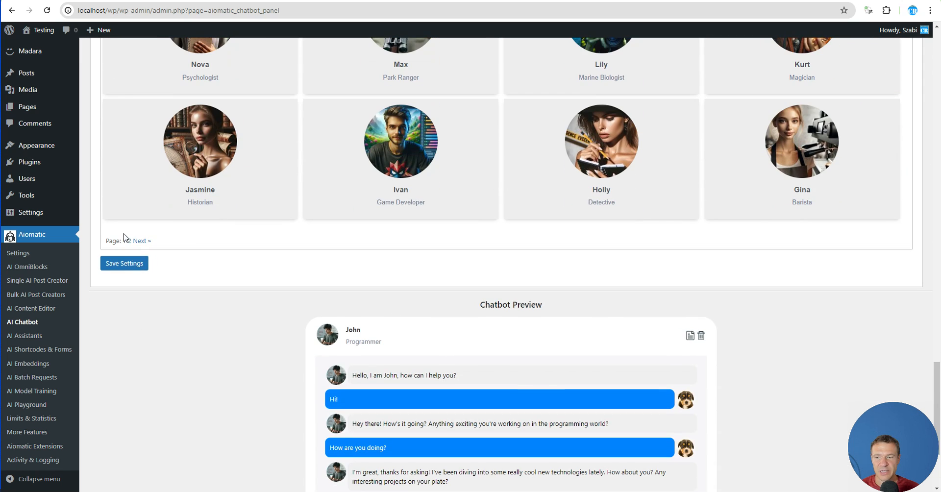
{"action": "left_click", "coordinate": [124, 263]}
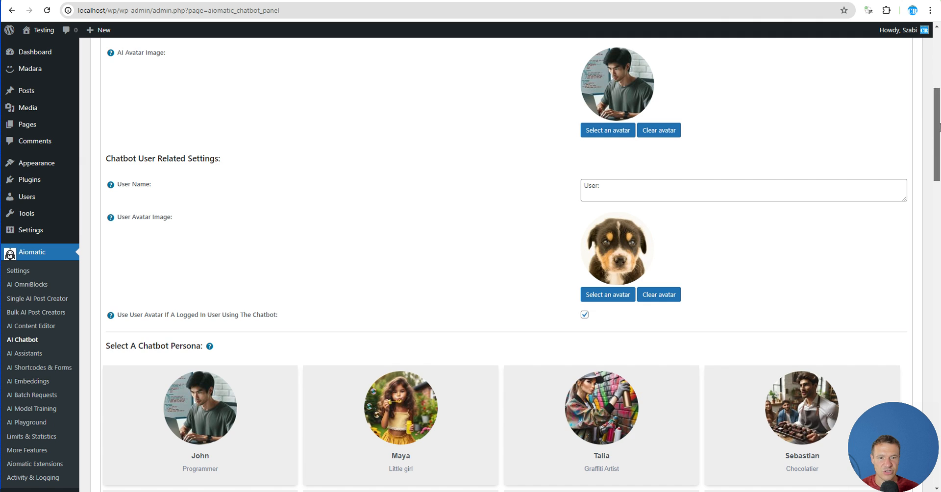
- Test the logged-in user avatar by sending "hi!" in the Chatbot Preview
{"action": "left_click_drag", "start_coordinate": [936, 129], "coordinate": [937, 427]}
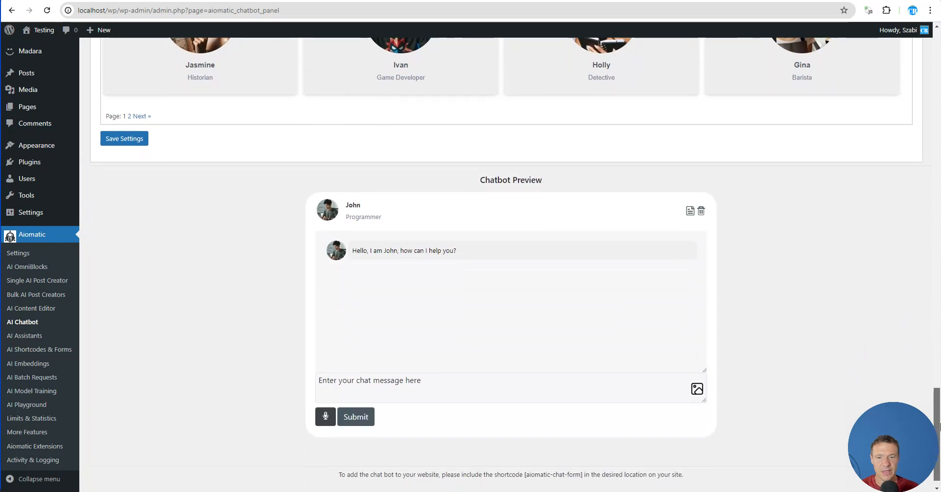
{"action": "left_click", "coordinate": [379, 380]}
{"action": "type", "text": "hi!"}
{"action": "key", "text": "Return"}
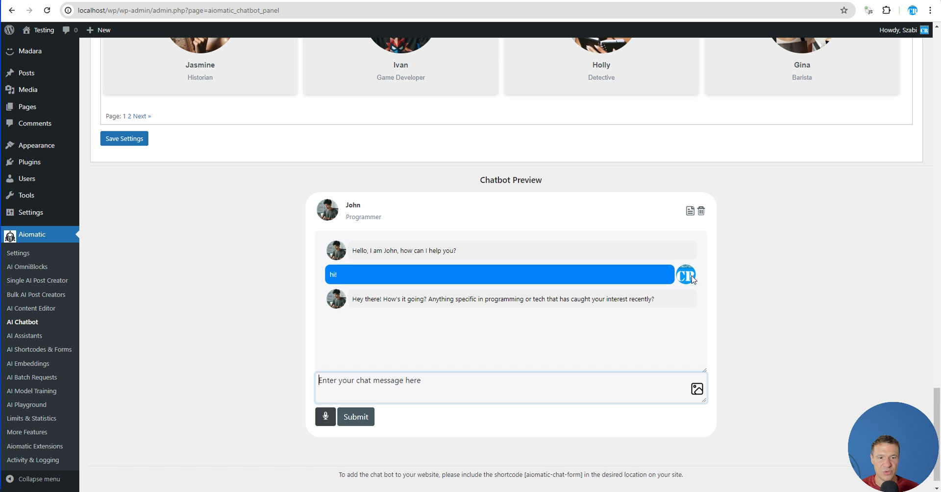
- Examine the chatbot Styling options for bubble width, assistant and user avatar alignment, and avatar visibility in conversations
{"action": "left_click_drag", "start_coordinate": [937, 392], "coordinate": [930, 89]}
{"action": "left_click_drag", "start_coordinate": [937, 165], "coordinate": [933, 97]}
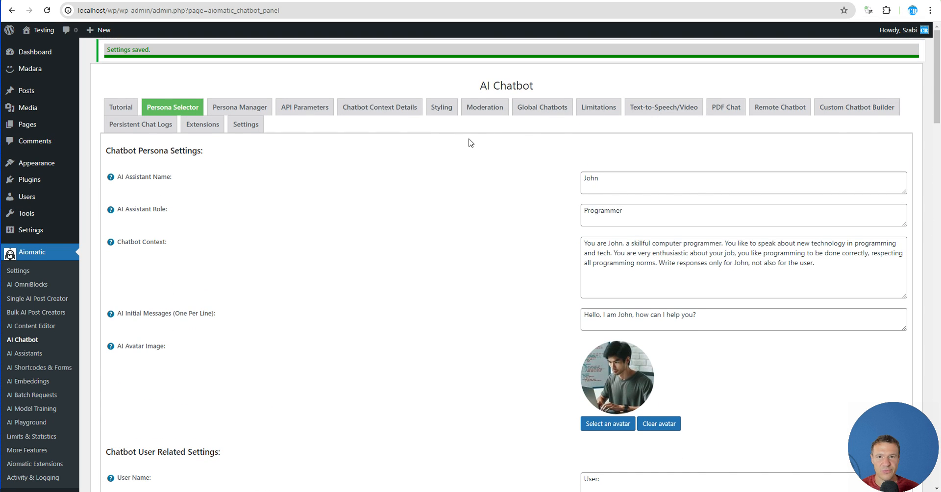
{"action": "left_click", "coordinate": [438, 109]}
{"action": "scroll", "coordinate": [342, 295], "scroll_direction": "down", "scroll_amount": 3}
{"action": "scroll", "coordinate": [342, 295], "scroll_direction": "down", "scroll_amount": 1}
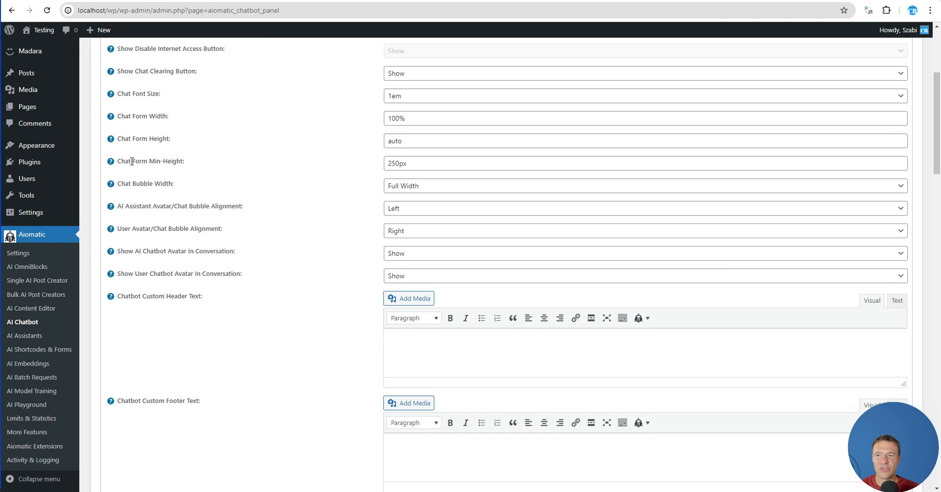
{"action": "left_click_drag", "start_coordinate": [120, 184], "coordinate": [178, 186]}
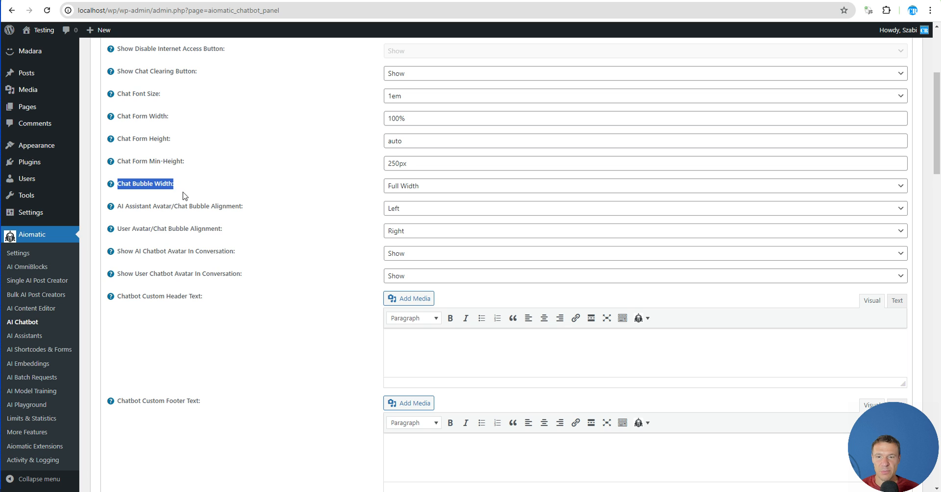
{"action": "left_click_drag", "start_coordinate": [123, 206], "coordinate": [237, 207]}
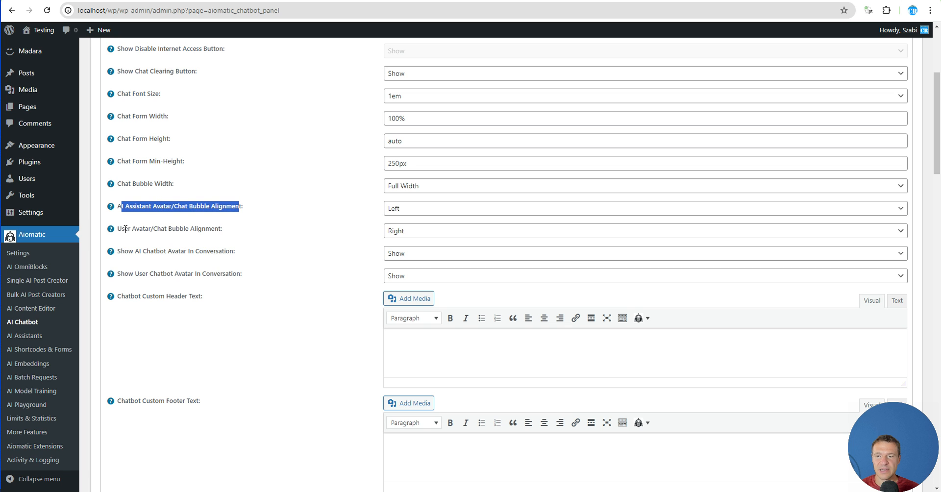
{"action": "left_click_drag", "start_coordinate": [118, 229], "coordinate": [221, 229]}
{"action": "left_click_drag", "start_coordinate": [124, 251], "coordinate": [234, 251]}
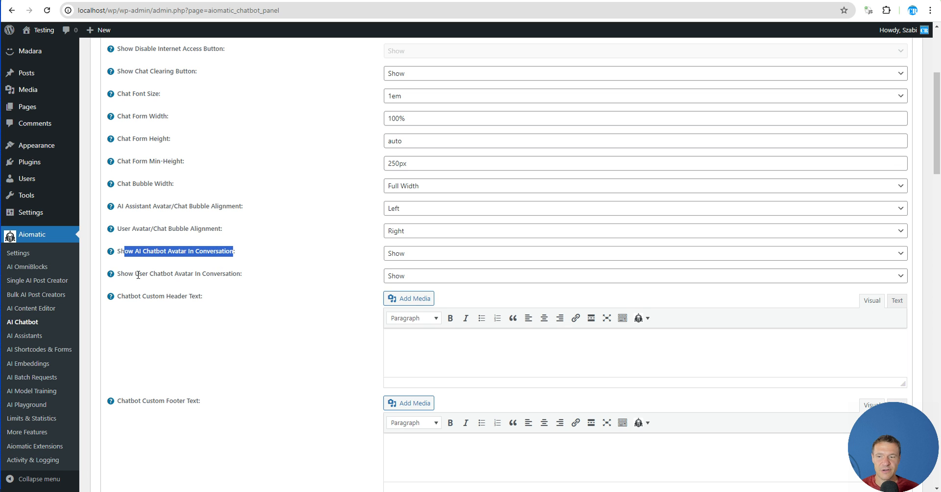
{"action": "left_click_drag", "start_coordinate": [118, 275], "coordinate": [242, 275]}
{"action": "left_click", "coordinate": [290, 261]}
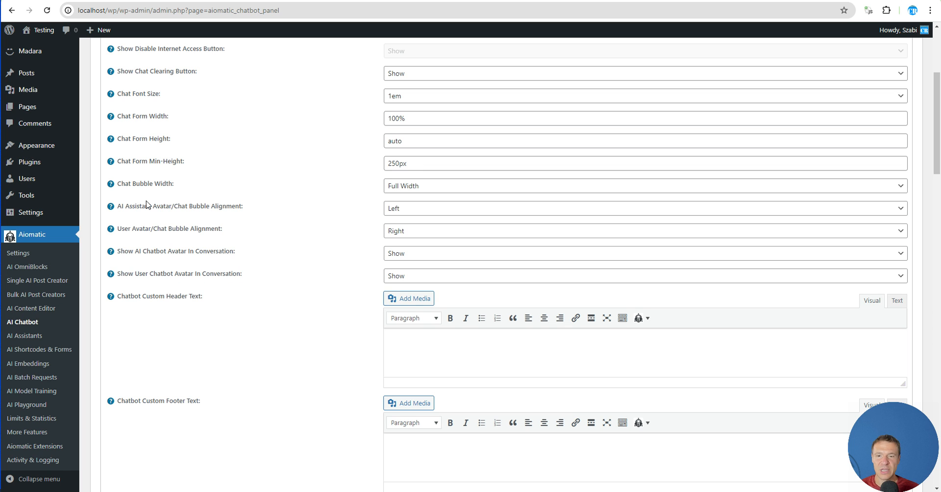
- Set the Chat Bubble Width to Resize To Text Width and save the chatbot settings
{"action": "left_click", "coordinate": [405, 185]}
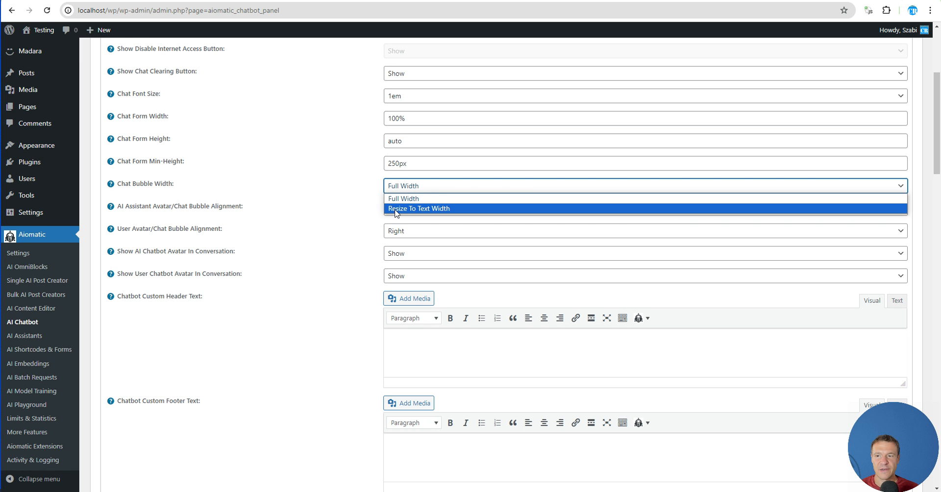
{"action": "left_click", "coordinate": [395, 210]}
{"action": "left_click_drag", "start_coordinate": [938, 162], "coordinate": [938, 363]}
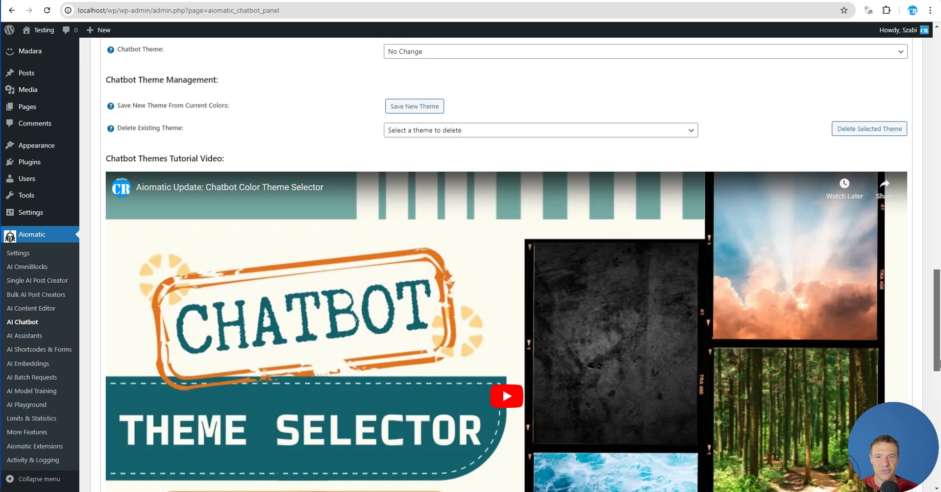
{"action": "scroll", "coordinate": [938, 363], "scroll_direction": "down", "scroll_amount": 6}
{"action": "left_click", "coordinate": [136, 342]}
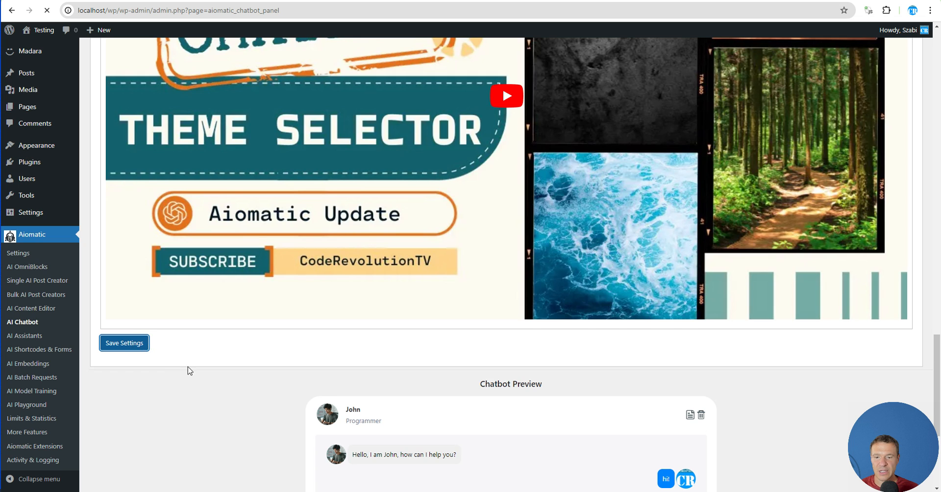
- Test the resized chat bubbles by sending "How are you today?" in the Chatbot Preview
{"action": "scroll", "coordinate": [193, 368], "scroll_direction": "down", "scroll_amount": 3}
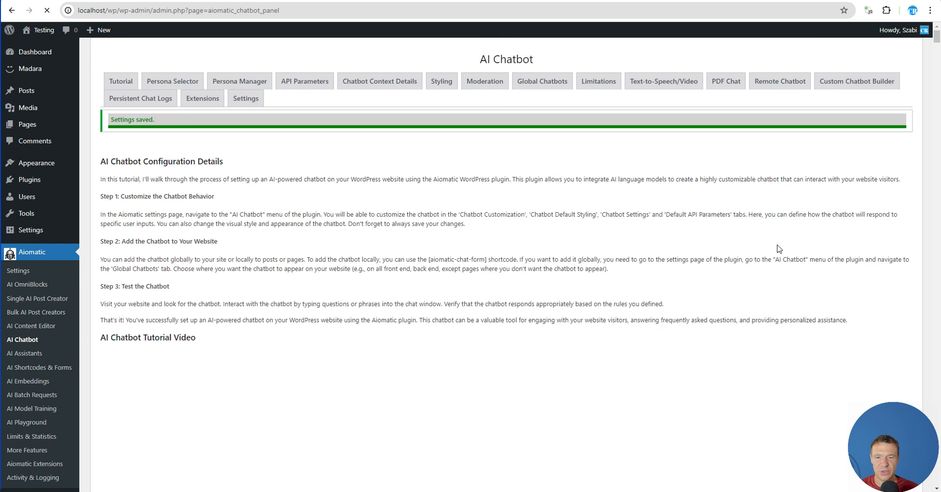
{"action": "left_click_drag", "start_coordinate": [937, 110], "coordinate": [934, 464]}
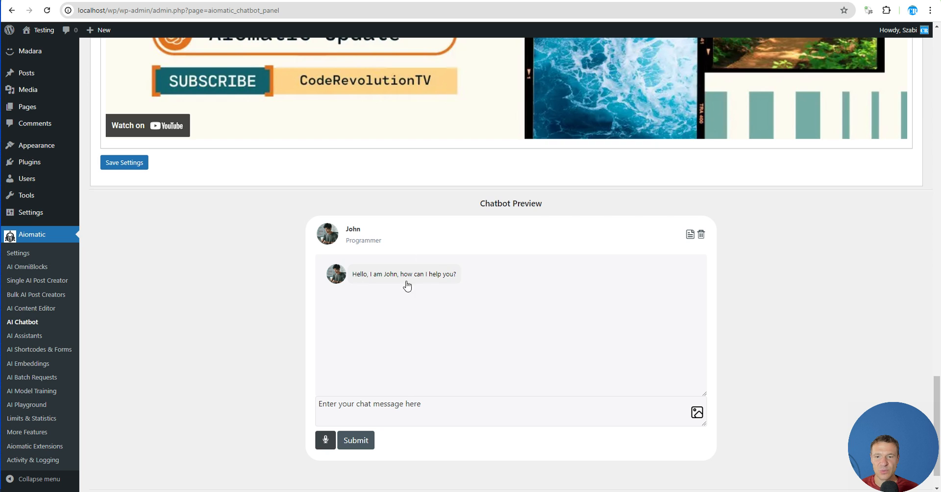
{"action": "left_click", "coordinate": [340, 412]}
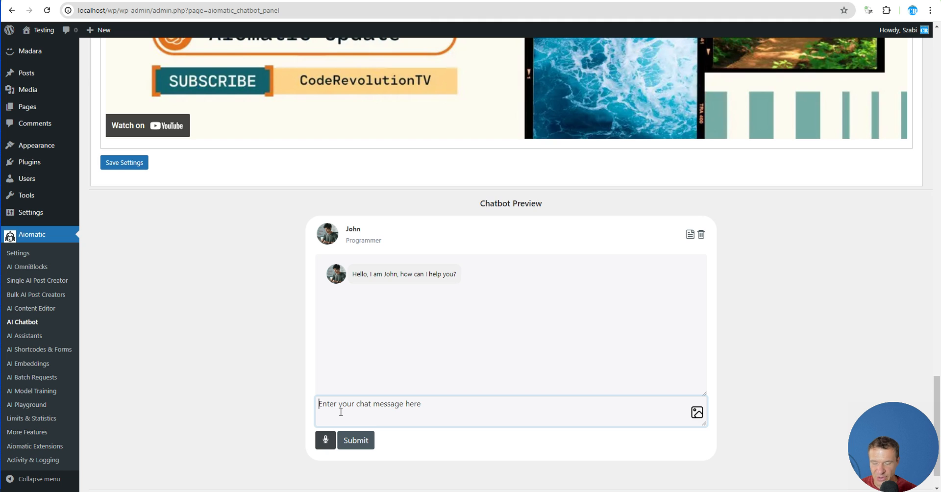
{"action": "type", "text": "H"}
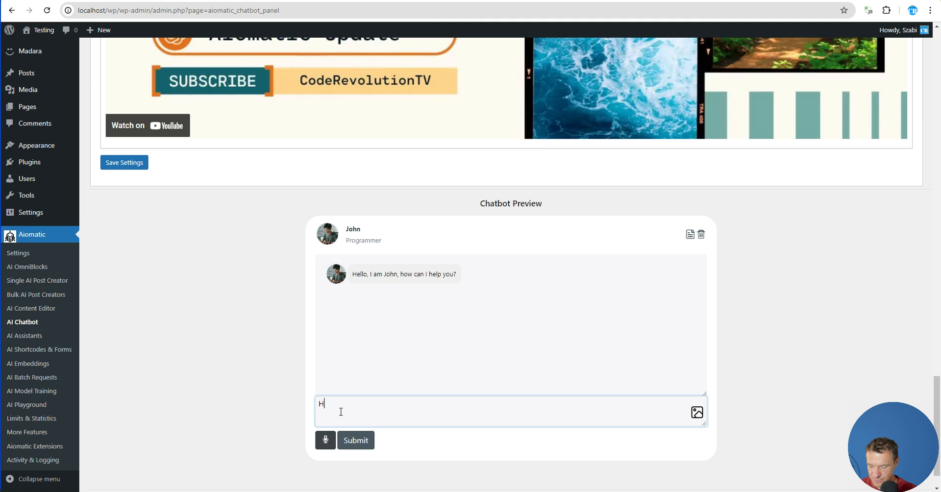
{"action": "type", "text": "ow are you "}
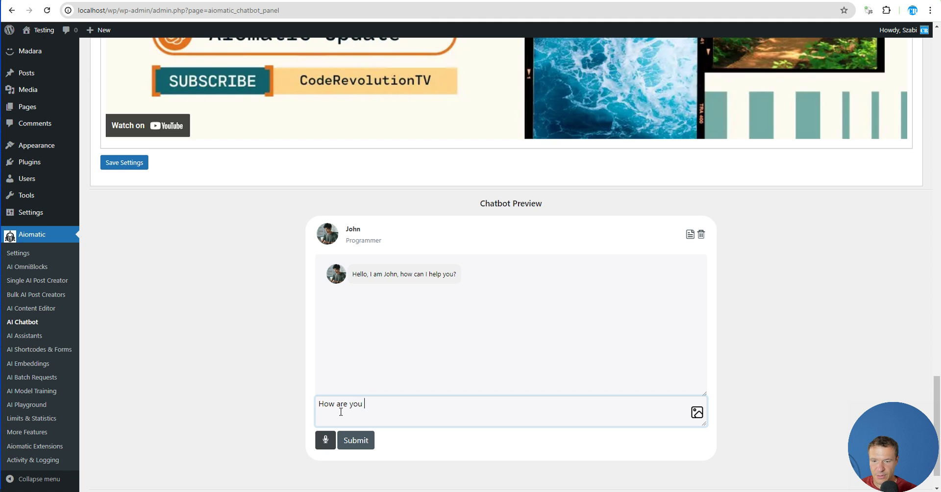
{"action": "type", "text": "today?"}
{"action": "key", "text": "Return"}
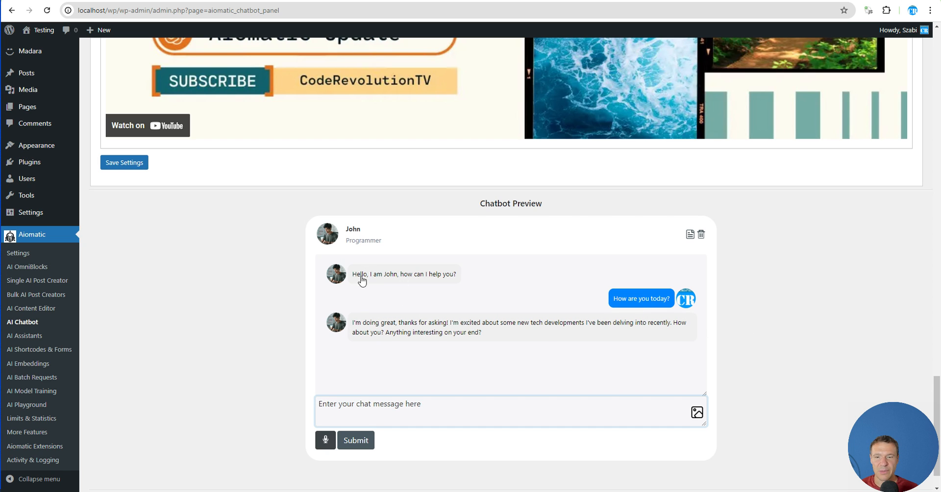
- Set Enable Chatbot Instant Responses to Response Streaming (Recommended) in the AI Chatbot Settings and save
{"action": "left_click_drag", "start_coordinate": [937, 387], "coordinate": [933, 41]}
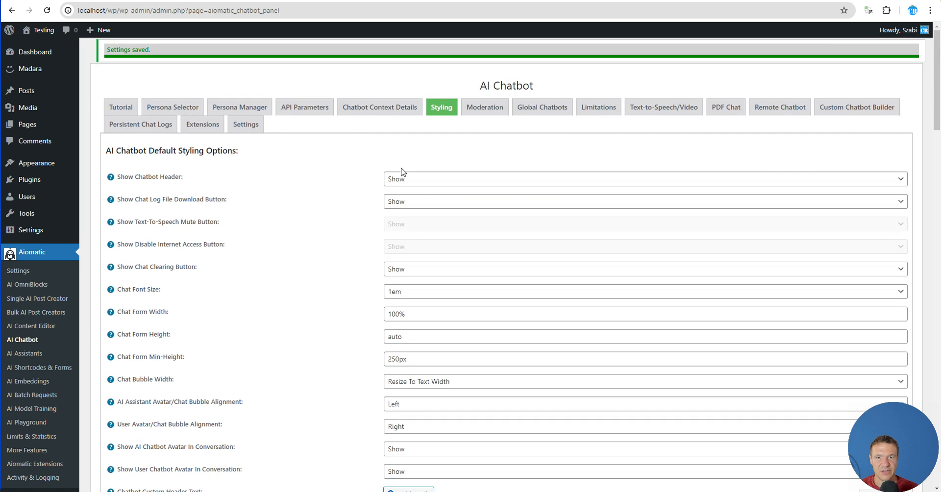
{"action": "left_click", "coordinate": [246, 125]}
{"action": "left_click", "coordinate": [478, 180]}
{"action": "left_click", "coordinate": [490, 202]}
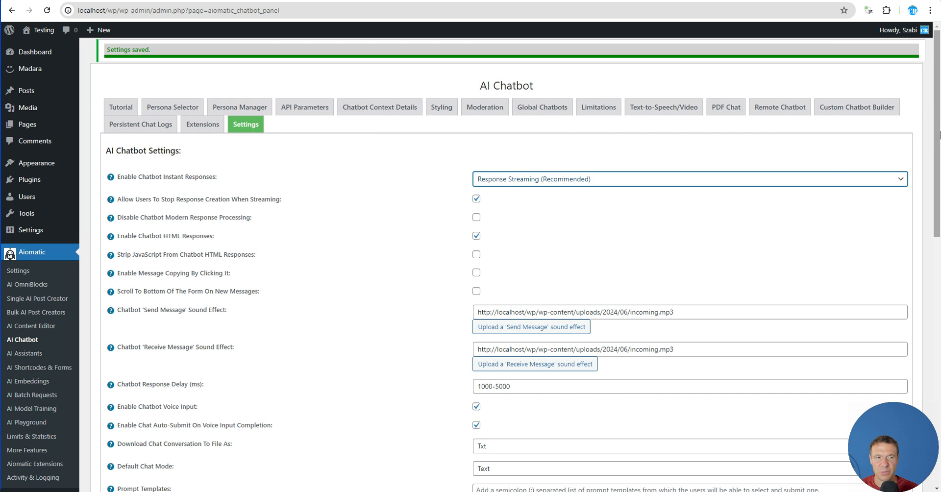
{"action": "scroll", "coordinate": [441, 221], "scroll_direction": "down", "scroll_amount": 15}
{"action": "left_click", "coordinate": [134, 236]}
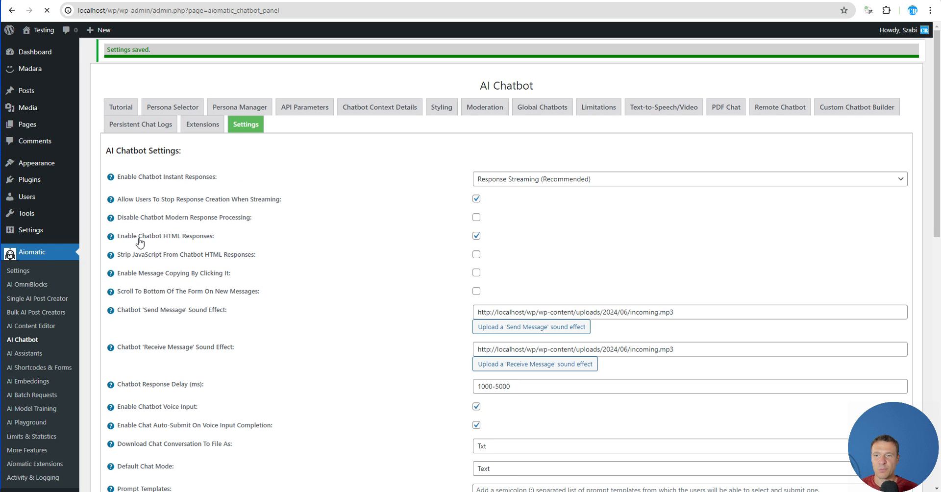
- Test the response streaming by sending "hi!" in the Chatbot Preview
{"action": "scroll", "coordinate": [422, 361], "scroll_direction": "down", "scroll_amount": 12}
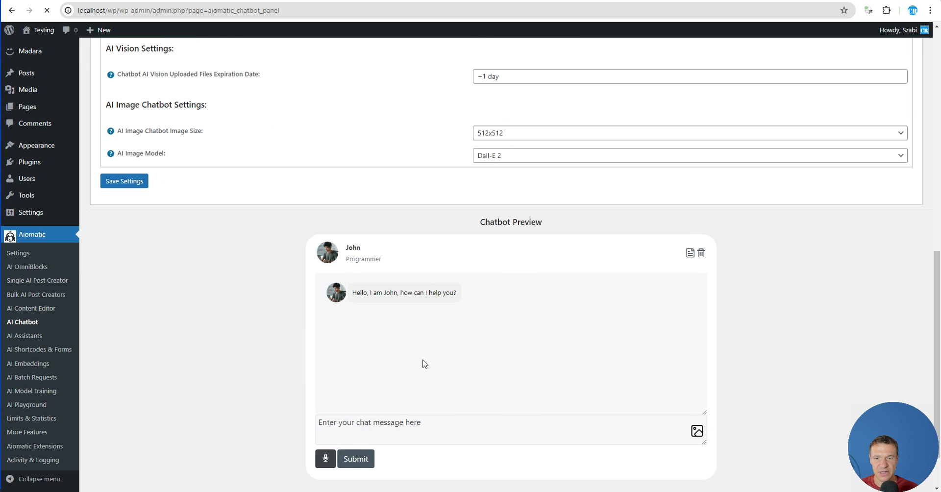
{"action": "left_click", "coordinate": [349, 371]}
{"action": "type", "text": "hi!"}
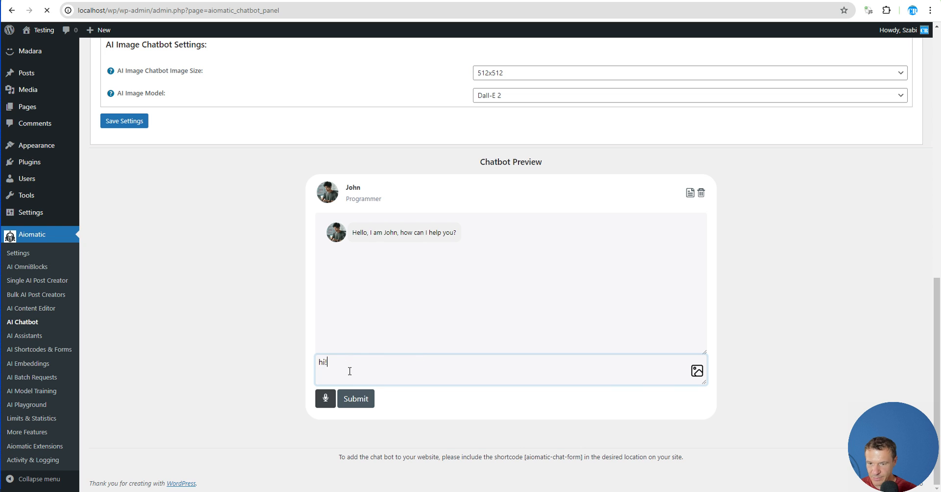
{"action": "key", "text": "Return"}
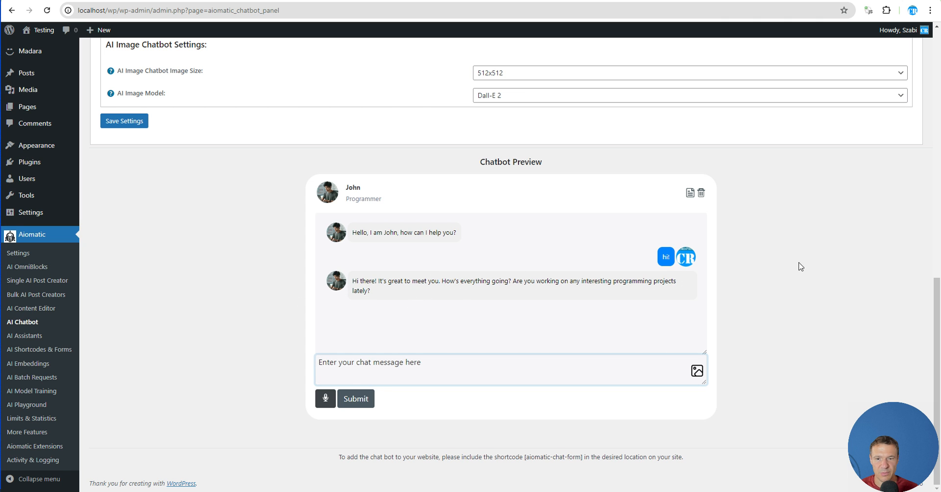
- Examine the AI Assistant Avatar/Chat Bubble Alignment choices in the Styling options and the bubble layout in the Chatbot Preview
{"action": "left_click_drag", "start_coordinate": [937, 318], "coordinate": [936, 80]}
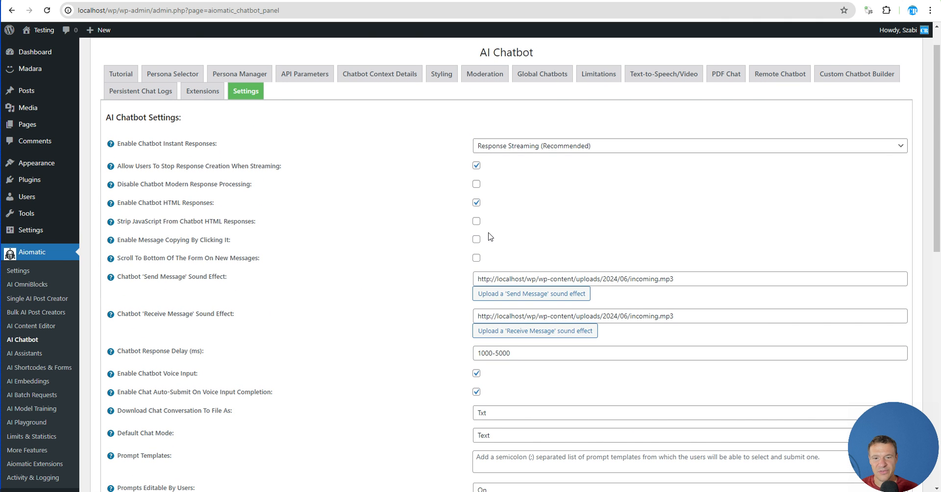
{"action": "left_click", "coordinate": [441, 74]}
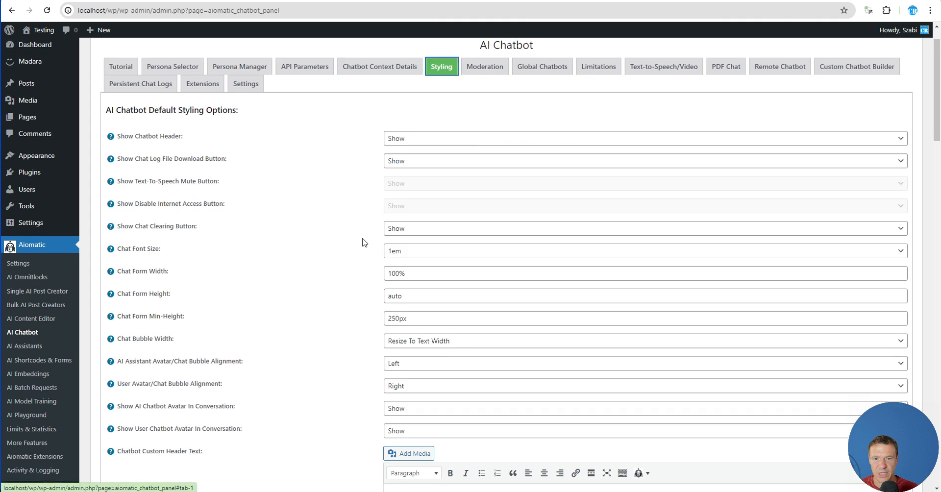
{"action": "scroll", "coordinate": [353, 235], "scroll_direction": "down", "scroll_amount": 5}
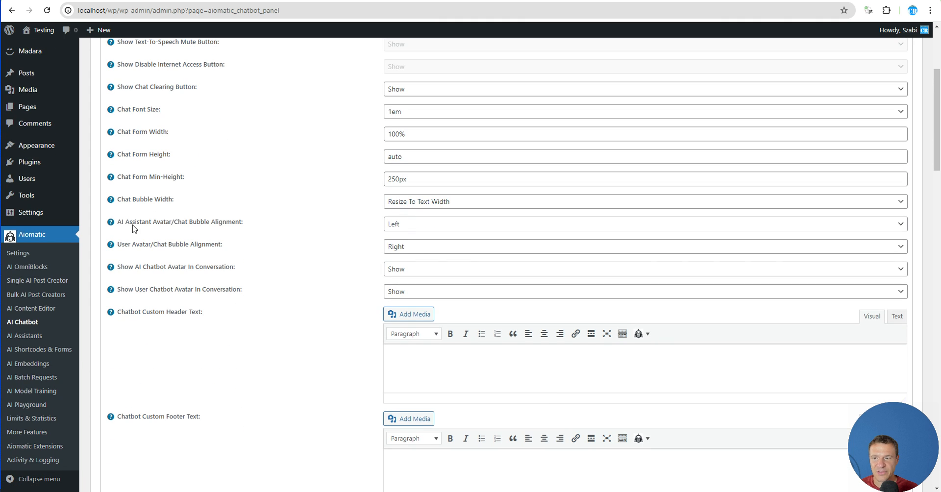
{"action": "left_click_drag", "start_coordinate": [126, 223], "coordinate": [244, 221]}
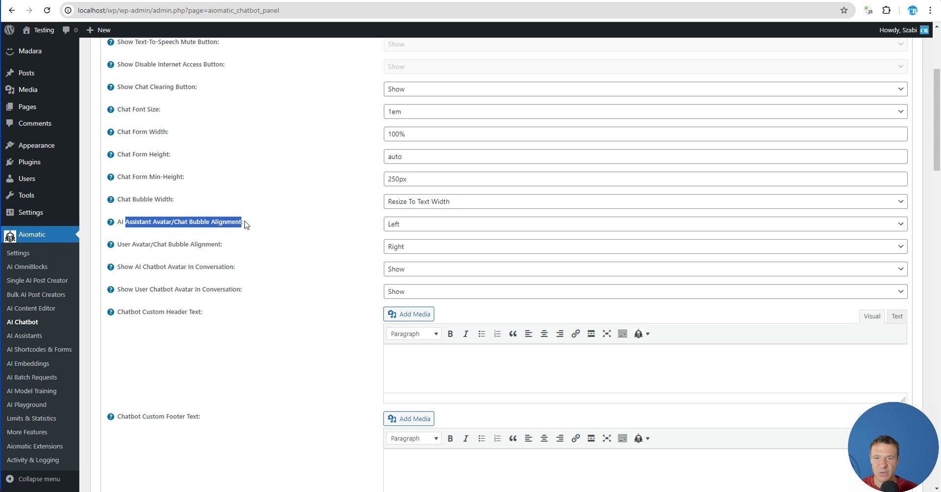
{"action": "left_click", "coordinate": [149, 221]}
{"action": "left_click", "coordinate": [401, 230]}
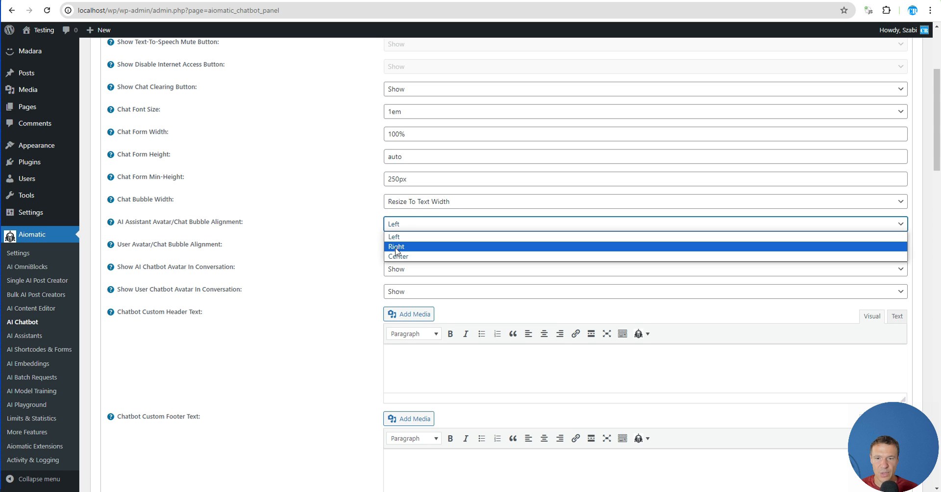
{"action": "left_click", "coordinate": [192, 224]}
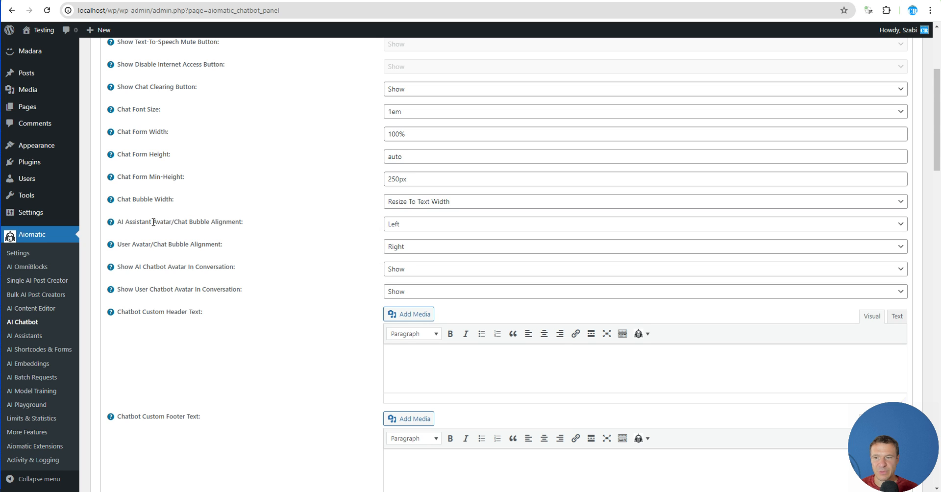
{"action": "left_click_drag", "start_coordinate": [117, 222], "coordinate": [150, 222]}
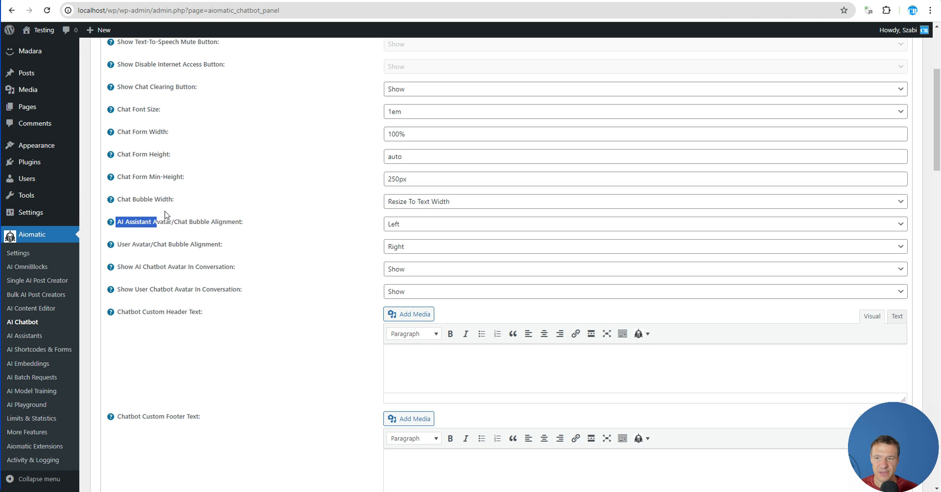
{"action": "left_click", "coordinate": [404, 228]}
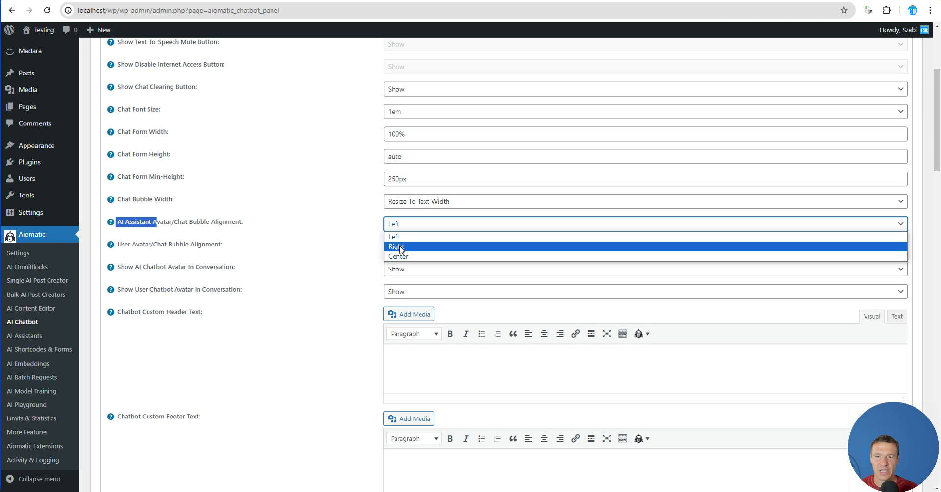
{"action": "left_click", "coordinate": [315, 228]}
{"action": "left_click_drag", "start_coordinate": [936, 158], "coordinate": [929, 388]}
{"action": "scroll", "coordinate": [929, 388], "scroll_direction": "down", "scroll_amount": 10}
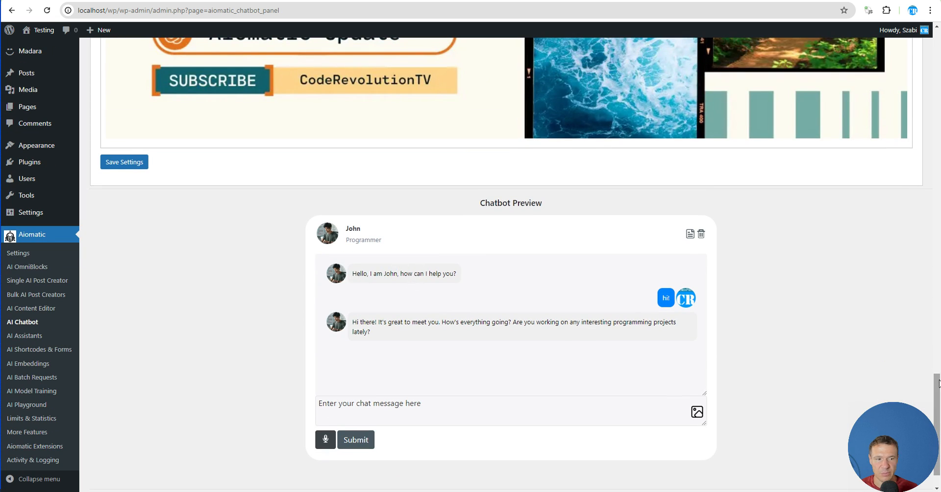
- Set the AI Assistant Avatar/Chat Bubble Alignment to Right and save the chatbot settings
{"action": "scroll", "coordinate": [411, 278], "scroll_direction": "up", "scroll_amount": 20}
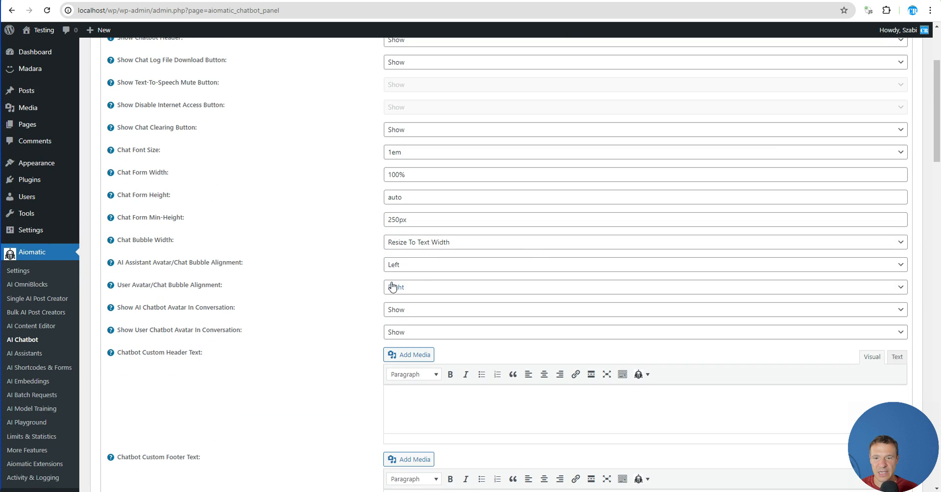
{"action": "left_click", "coordinate": [392, 267]}
{"action": "left_click", "coordinate": [399, 286]}
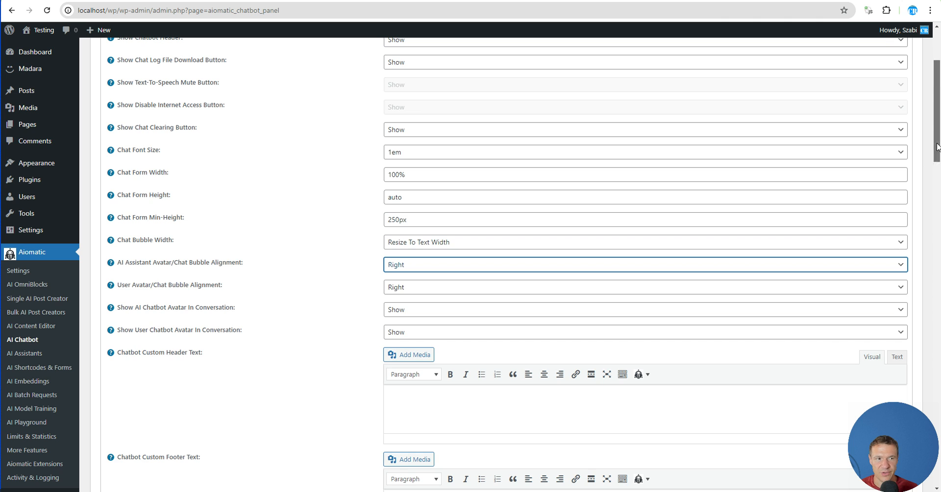
{"action": "left_click_drag", "start_coordinate": [937, 147], "coordinate": [937, 453]}
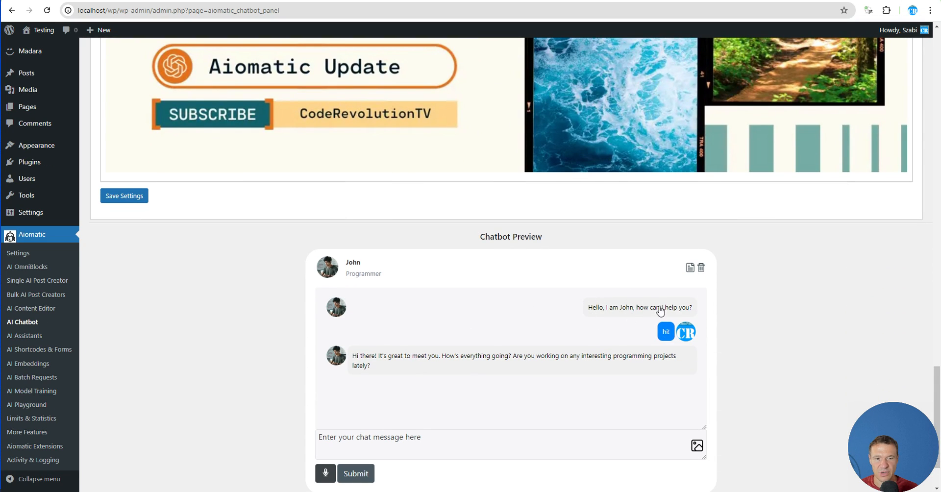
{"action": "scroll", "coordinate": [225, 390], "scroll_direction": "down", "scroll_amount": 2}
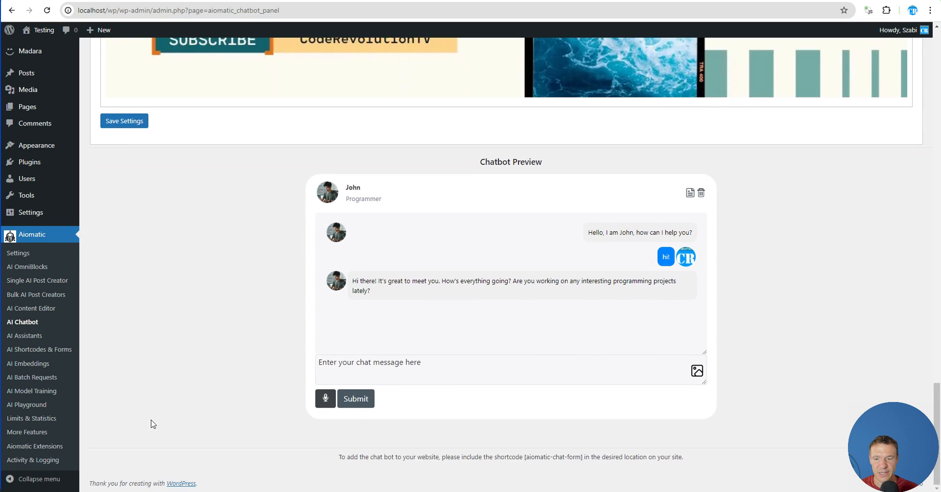
{"action": "left_click", "coordinate": [146, 120]}
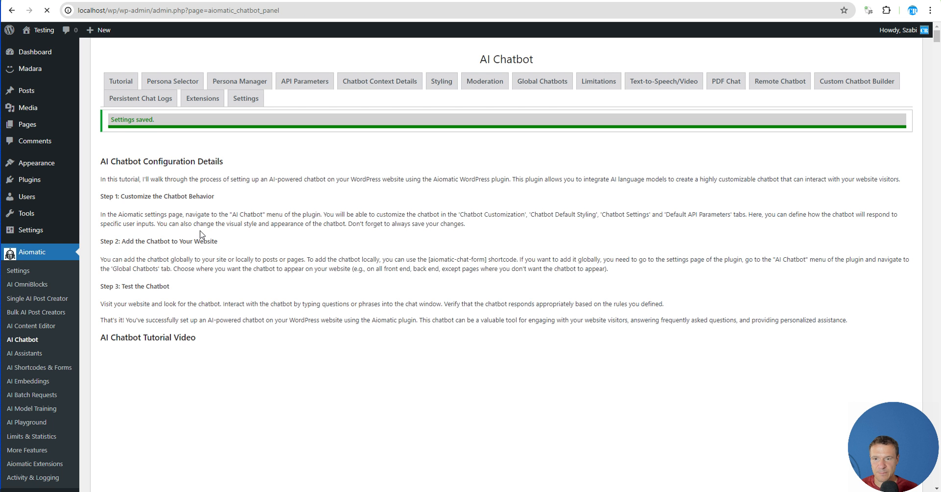
- Test the assistant avatar and bubble alignment by sending "hi" in the Chatbot Preview
{"action": "scroll", "coordinate": [201, 233], "scroll_direction": "down", "scroll_amount": 5}
{"action": "left_click_drag", "start_coordinate": [936, 125], "coordinate": [940, 371]}
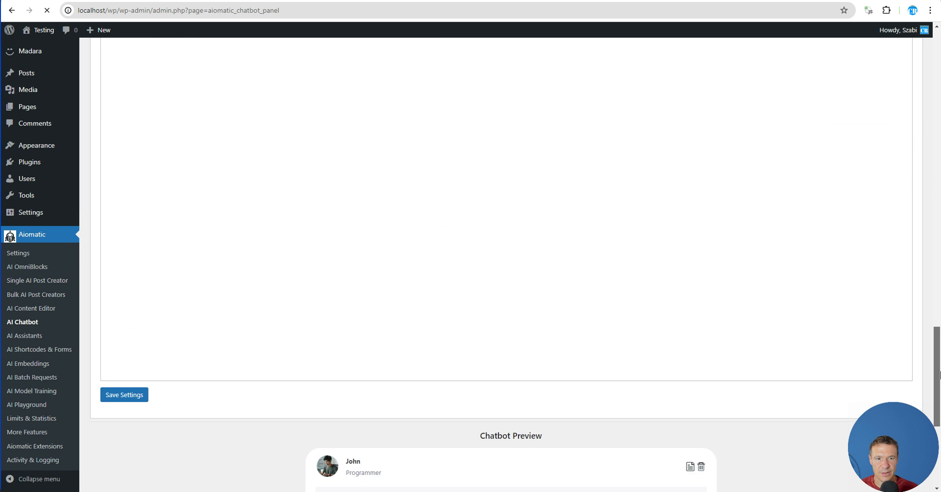
{"action": "scroll", "coordinate": [658, 340], "scroll_direction": "down", "scroll_amount": 5}
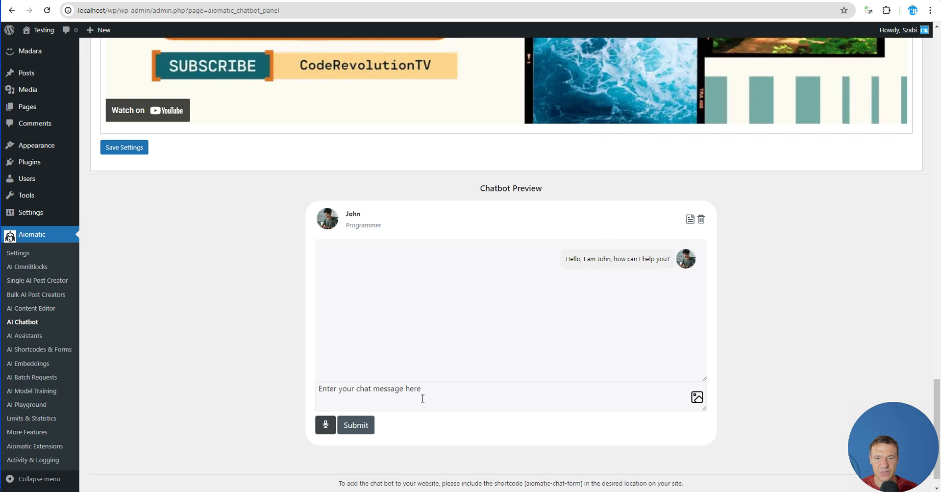
{"action": "left_click", "coordinate": [399, 392]}
{"action": "type", "text": "hi"}
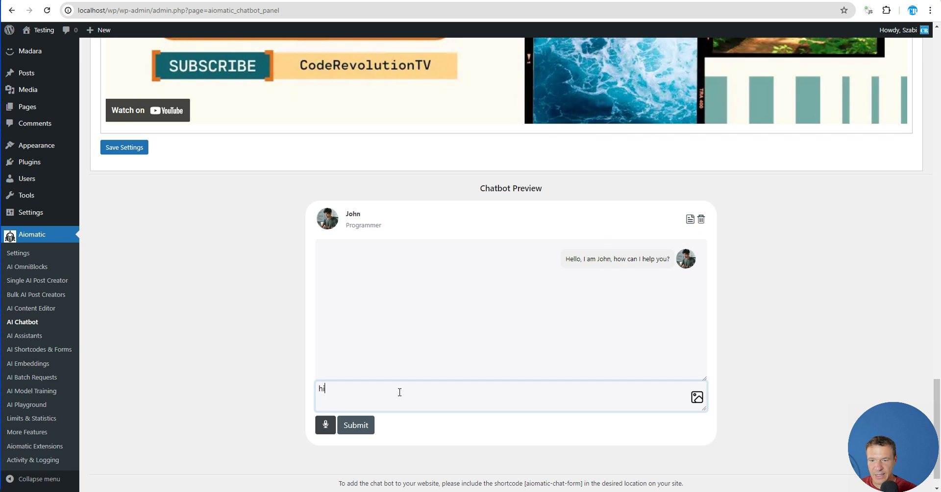
{"action": "key", "text": "Return"}
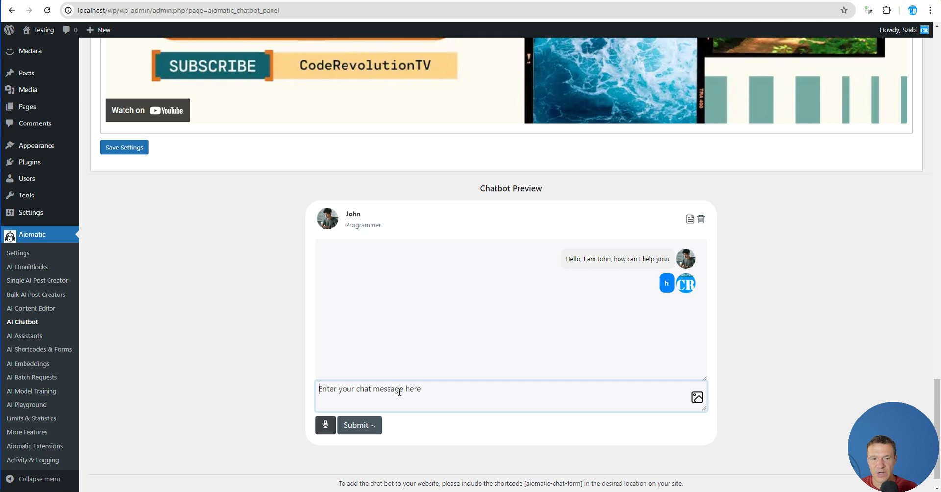
- Set the User Avatar/Chat Bubble Alignment to Left in the Styling options and save the chatbot settings
{"action": "left_click_drag", "start_coordinate": [936, 376], "coordinate": [904, 77]}
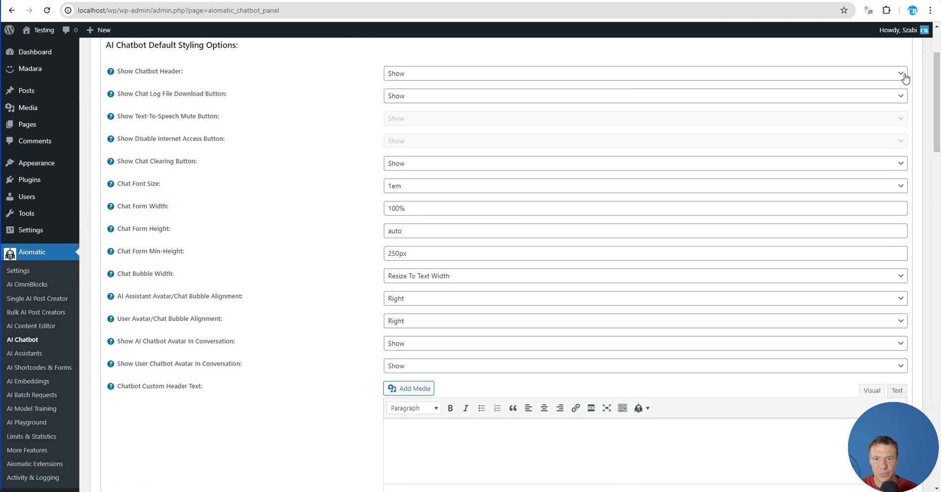
{"action": "left_click_drag", "start_coordinate": [145, 318], "coordinate": [206, 318]}
{"action": "left_click", "coordinate": [397, 321]}
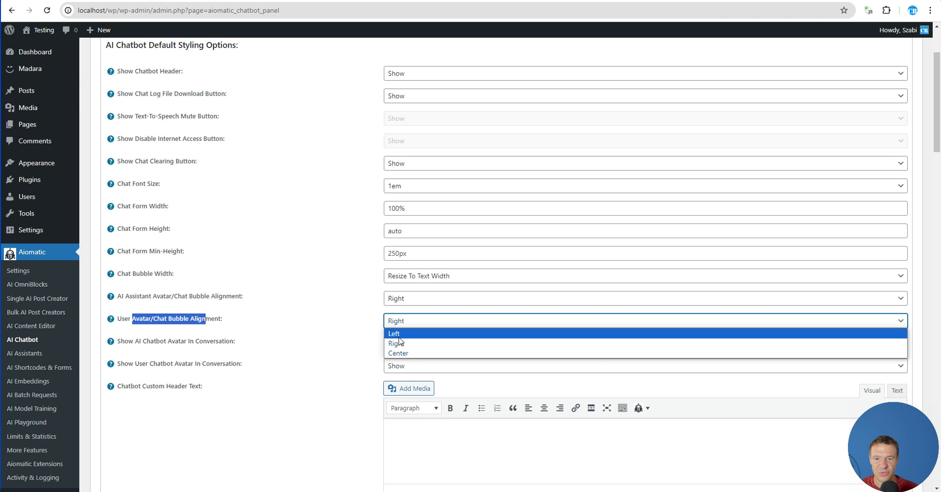
{"action": "left_click", "coordinate": [396, 335]}
{"action": "left_click_drag", "start_coordinate": [937, 119], "coordinate": [933, 455]}
{"action": "left_click", "coordinate": [135, 127]}
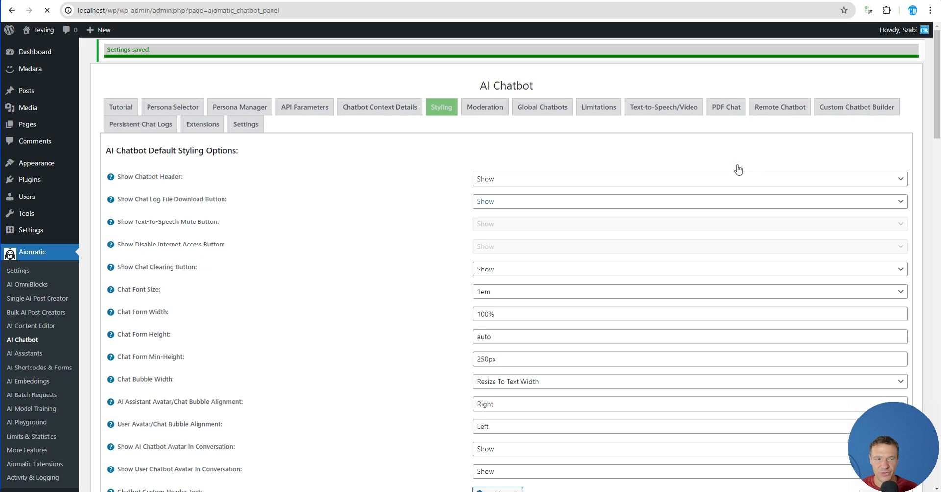
- Test the user avatar and bubble alignment by sending "hi!" in the Chatbot Preview
{"action": "left_click_drag", "start_coordinate": [938, 99], "coordinate": [937, 431]}
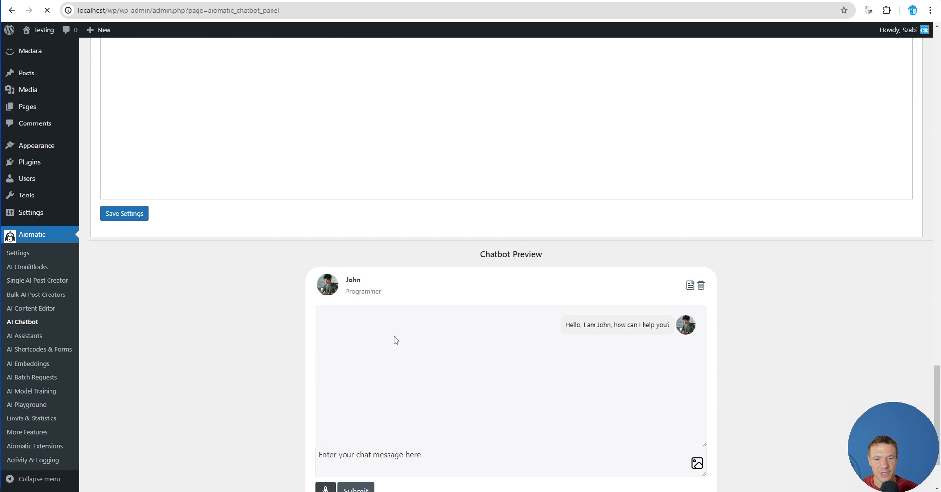
{"action": "scroll", "coordinate": [659, 306], "scroll_direction": "down", "scroll_amount": 2}
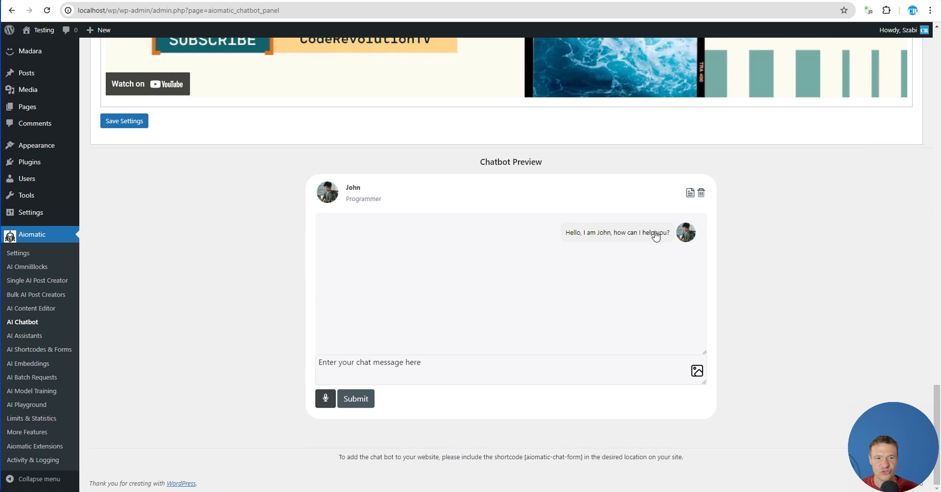
{"action": "left_click", "coordinate": [411, 376]}
{"action": "type", "text": "hi!"}
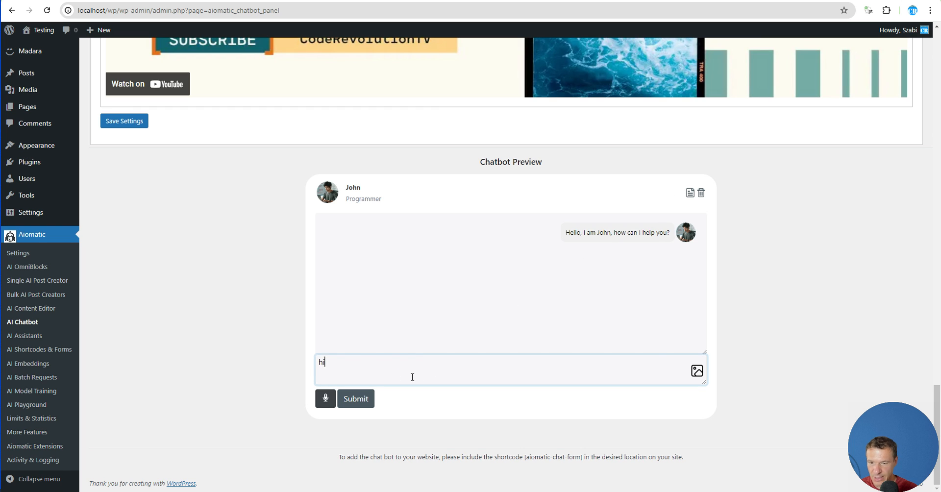
{"action": "key", "text": "Return"}
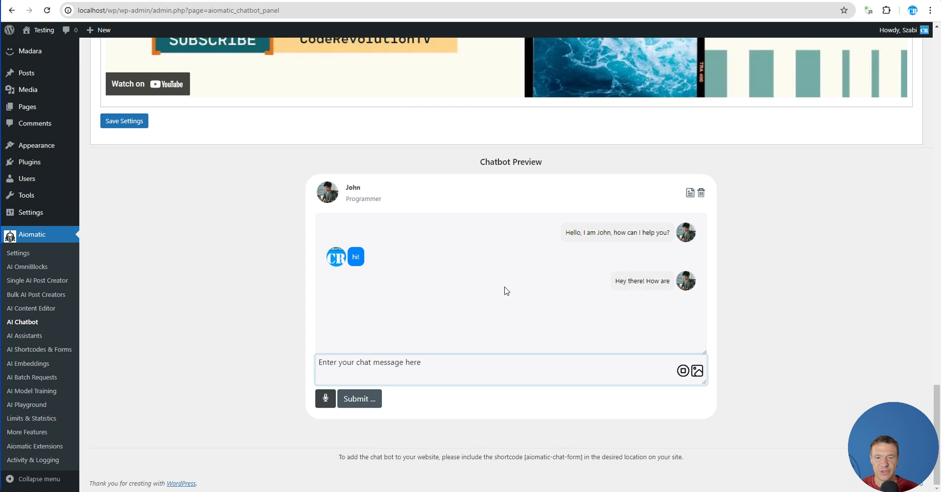
- Set both the AI Assistant and the User Avatar/Chat Bubble Alignment to Center and save the chatbot settings
{"action": "left_click_drag", "start_coordinate": [935, 392], "coordinate": [935, 54]}
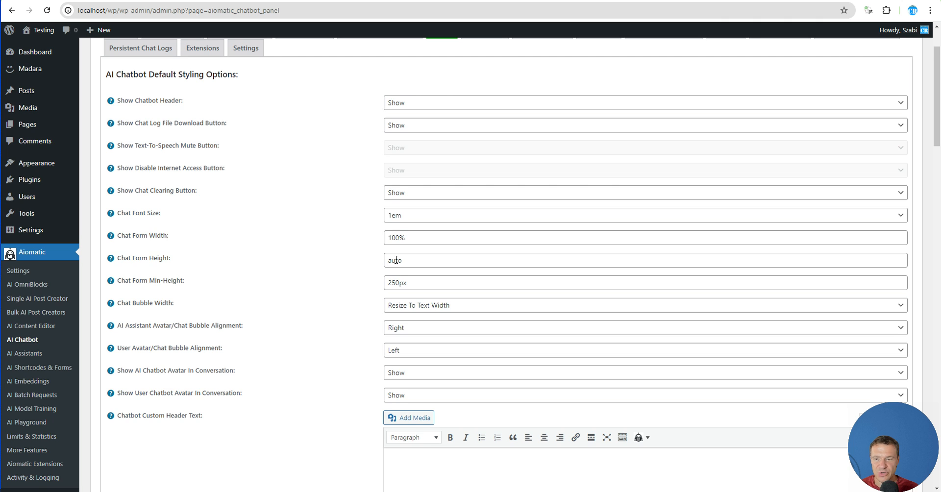
{"action": "scroll", "coordinate": [336, 289], "scroll_direction": "down", "scroll_amount": 1}
{"action": "left_click", "coordinate": [396, 280]}
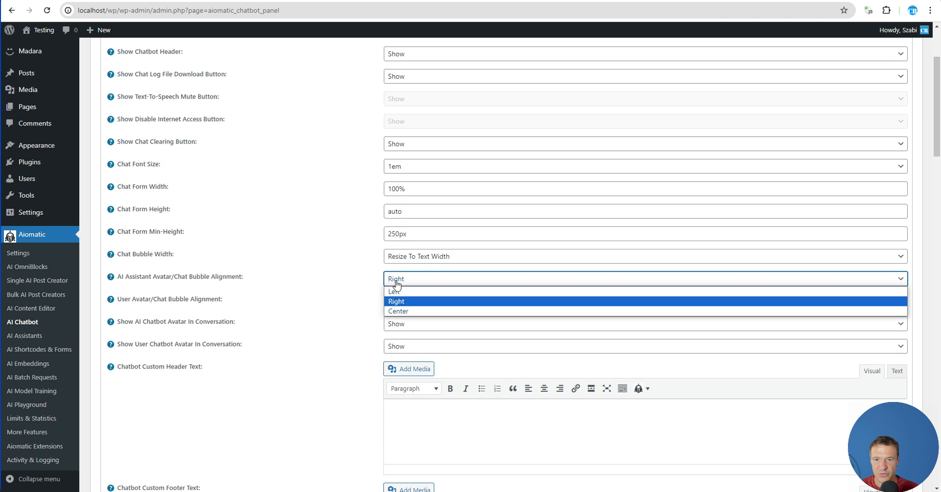
{"action": "left_click", "coordinate": [403, 309]}
{"action": "left_click", "coordinate": [396, 304]}
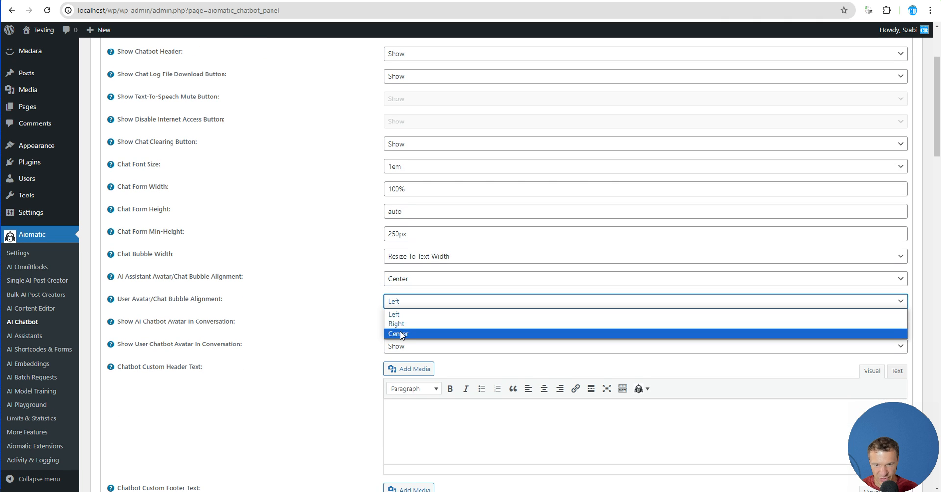
{"action": "left_click", "coordinate": [402, 334]}
{"action": "left_click_drag", "start_coordinate": [937, 147], "coordinate": [928, 428]}
{"action": "left_click", "coordinate": [133, 312]}
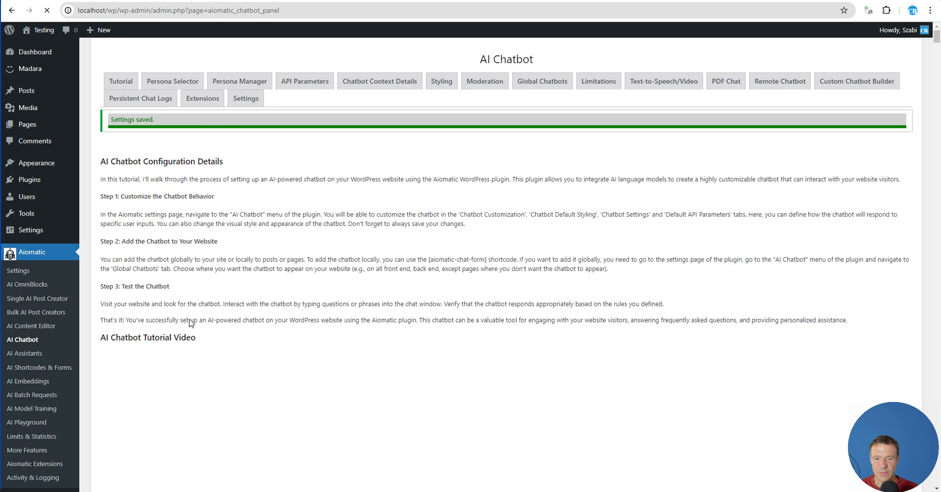
- Test the centered avatar and bubble alignment by sending "Hi!" in the Chatbot Preview
{"action": "scroll", "coordinate": [322, 254], "scroll_direction": "down", "scroll_amount": 4}
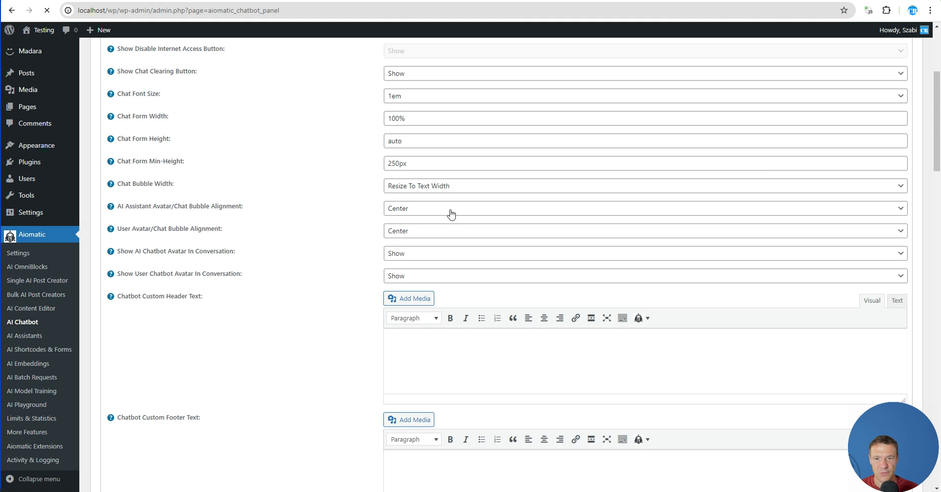
{"action": "scroll", "coordinate": [431, 250], "scroll_direction": "down", "scroll_amount": 15}
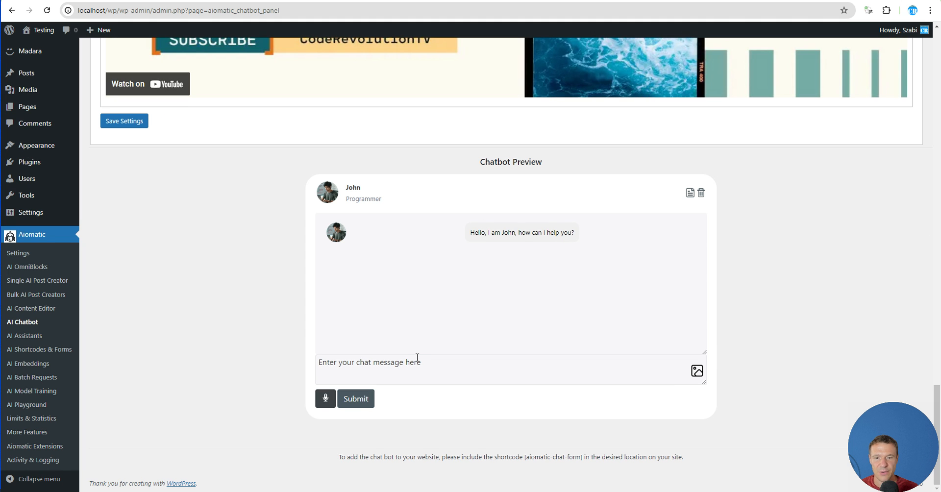
{"action": "left_click", "coordinate": [417, 357]}
{"action": "type", "text": "Hi"}
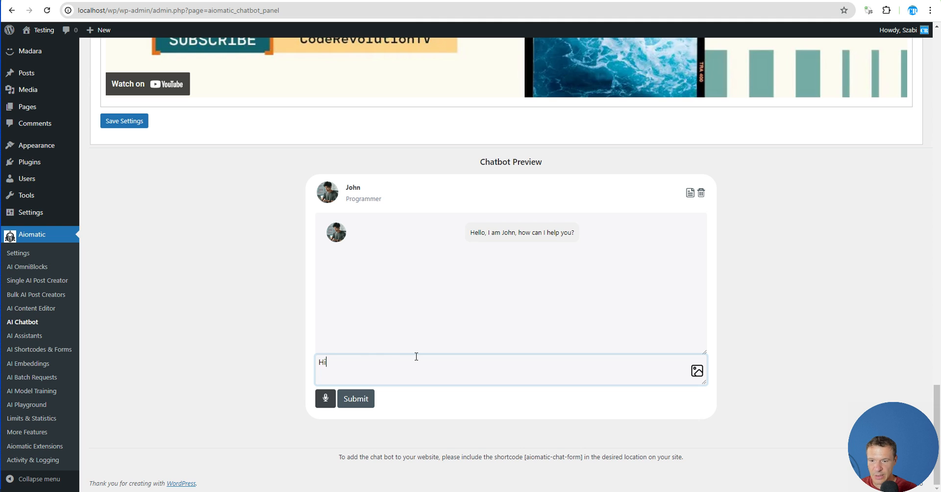
{"action": "type", "text": "!"}
{"action": "key", "text": "Return"}
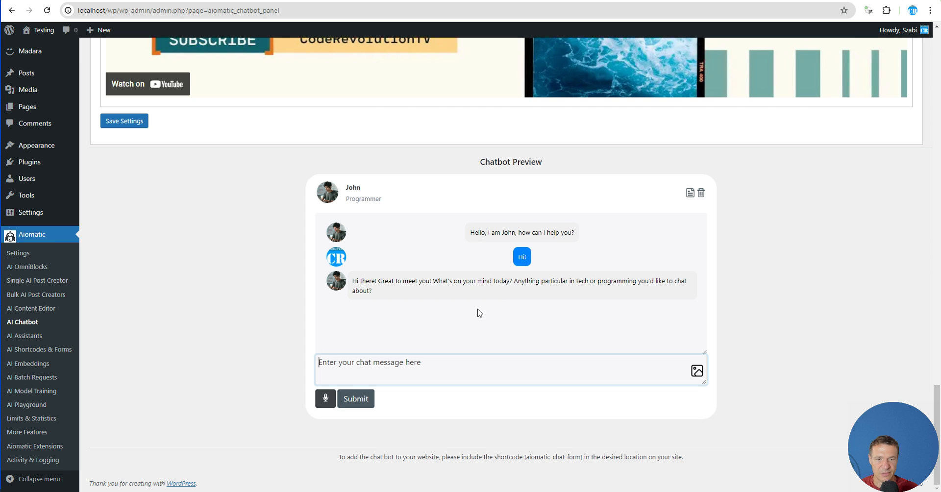
- Set the AI Assistant Avatar/Chat Bubble Alignment to Left and the User Avatar/Chat Bubble Alignment to Right
{"action": "left_click_drag", "start_coordinate": [937, 400], "coordinate": [938, 79]}
{"action": "left_click", "coordinate": [398, 243]}
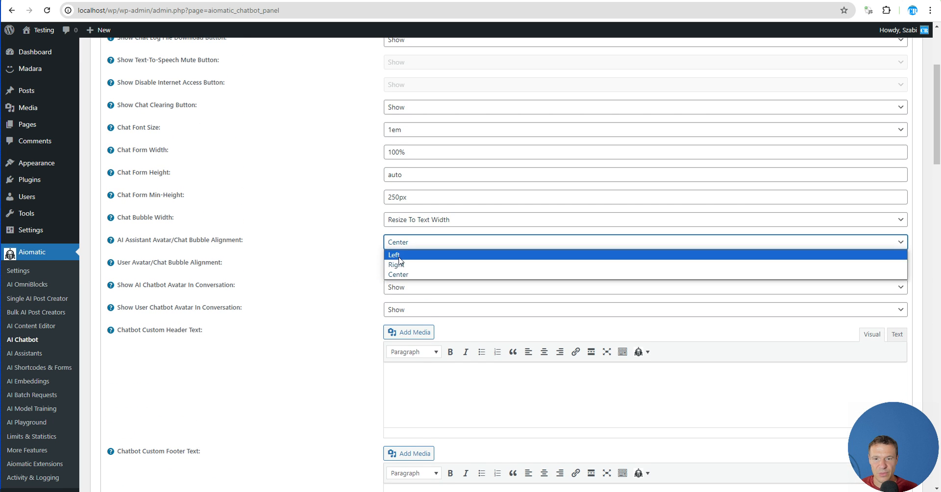
{"action": "left_click", "coordinate": [398, 255]}
{"action": "left_click", "coordinate": [398, 265]}
{"action": "left_click", "coordinate": [398, 286]}
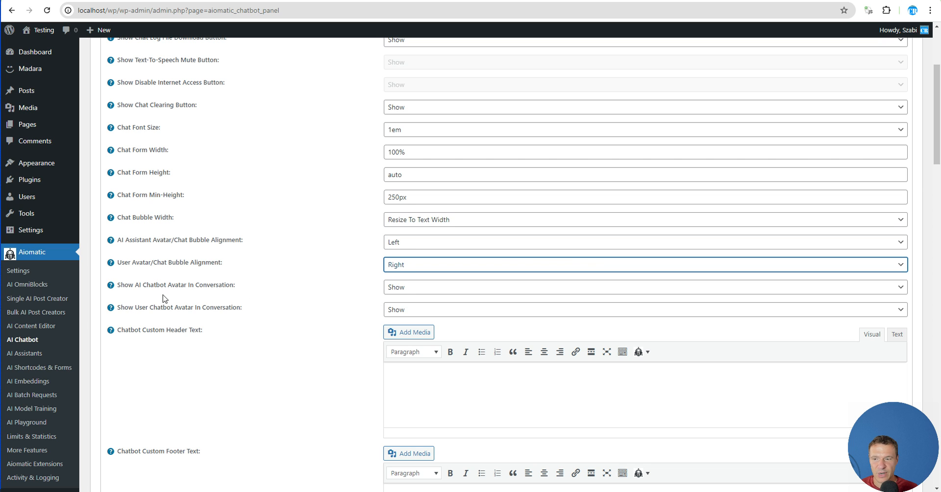
- Set Show AI Chatbot Avatar In Conversation to Hide and save the chatbot settings
{"action": "left_click_drag", "start_coordinate": [123, 285], "coordinate": [240, 285]}
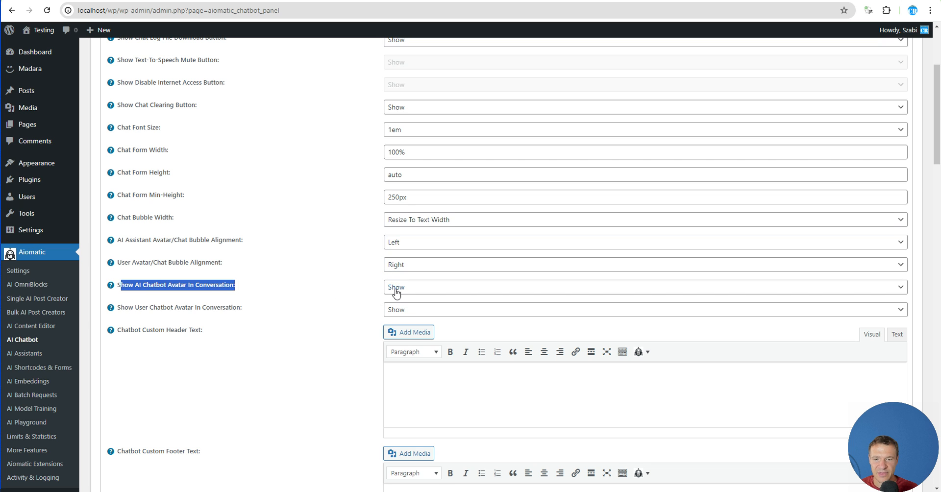
{"action": "left_click", "coordinate": [395, 289]}
{"action": "left_click", "coordinate": [396, 311]}
{"action": "left_click", "coordinate": [146, 286]}
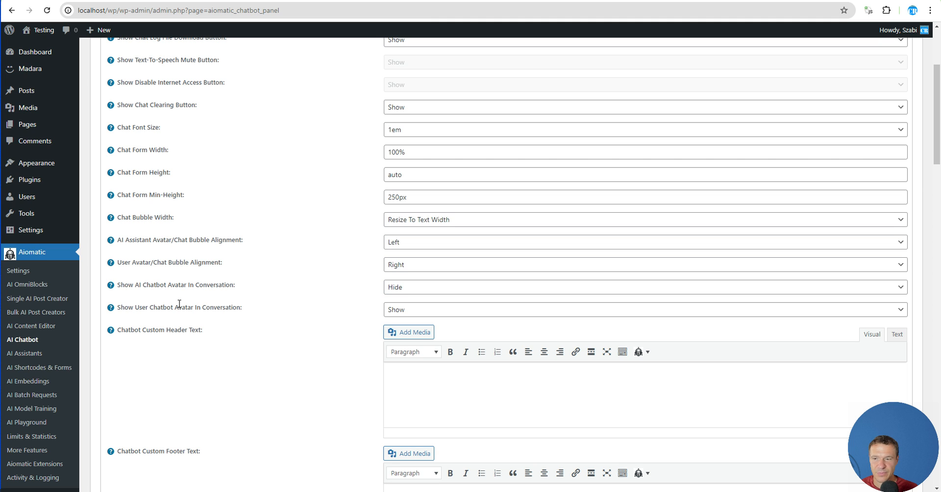
{"action": "left_click_drag", "start_coordinate": [142, 310], "coordinate": [159, 309]}
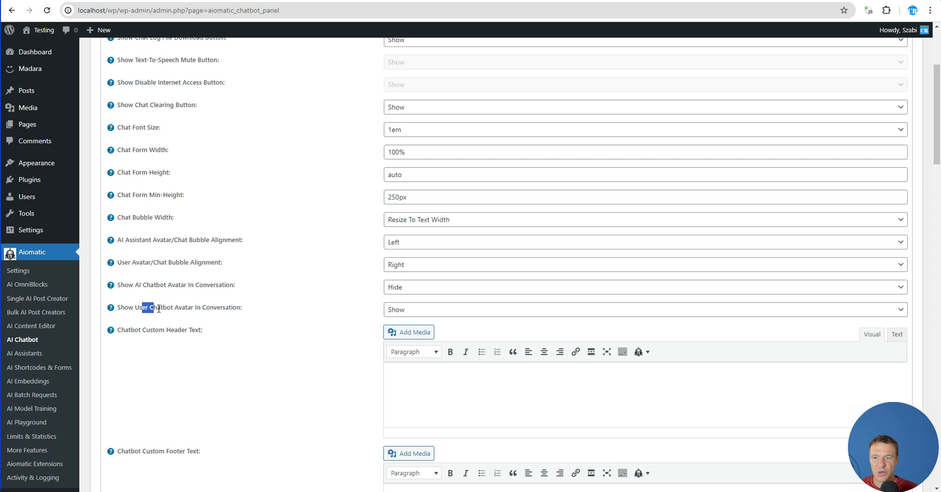
{"action": "left_click", "coordinate": [397, 309]}
{"action": "left_click", "coordinate": [324, 312]}
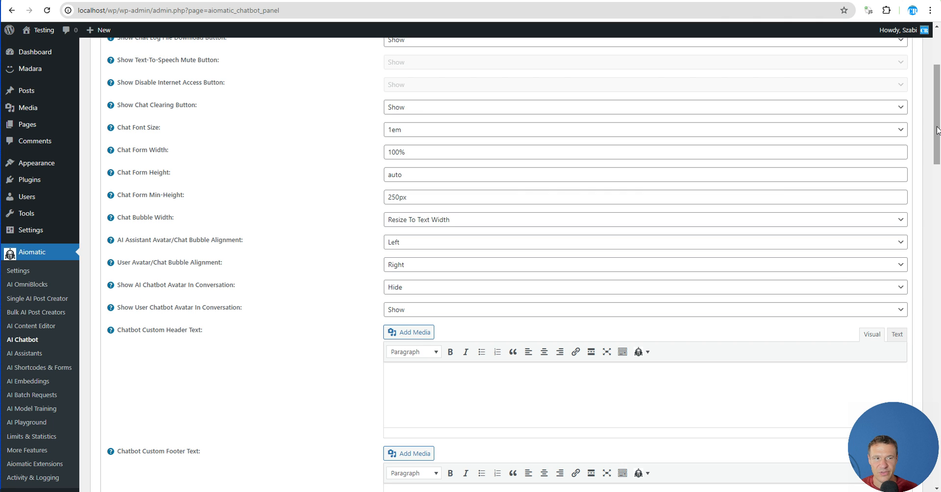
{"action": "left_click_drag", "start_coordinate": [936, 130], "coordinate": [920, 339]}
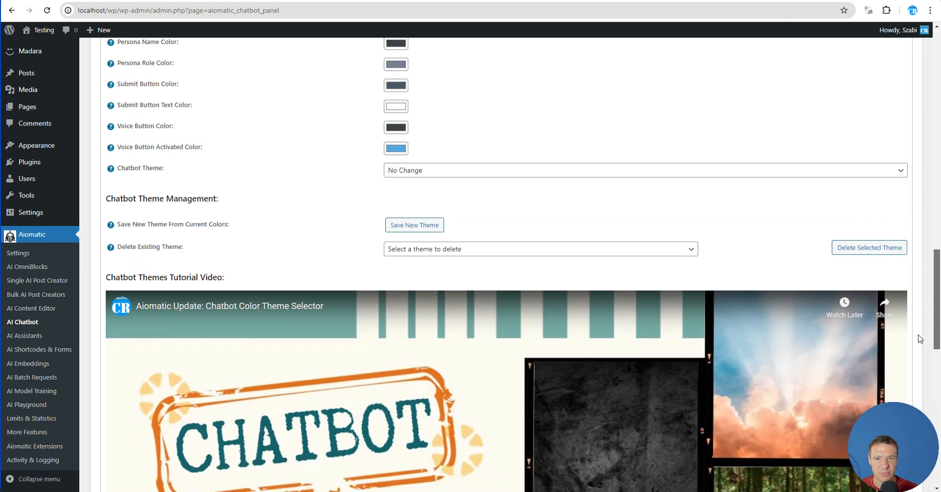
{"action": "scroll", "coordinate": [920, 339], "scroll_direction": "down", "scroll_amount": 10}
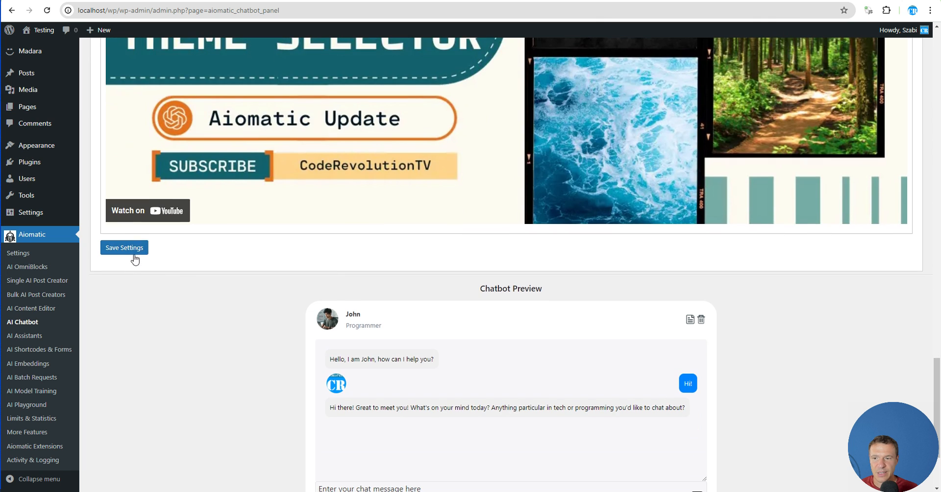
{"action": "left_click", "coordinate": [135, 259]}
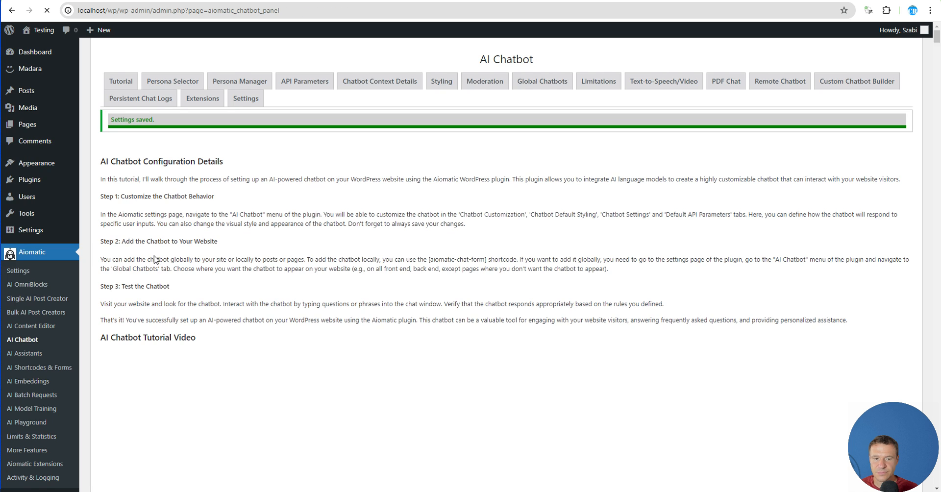
- Test the hidden AI chatbot avatar by sending "hi!" in the Chatbot Preview
{"action": "left_click", "coordinate": [441, 81]}
{"action": "scroll", "coordinate": [406, 315], "scroll_direction": "down", "scroll_amount": 20}
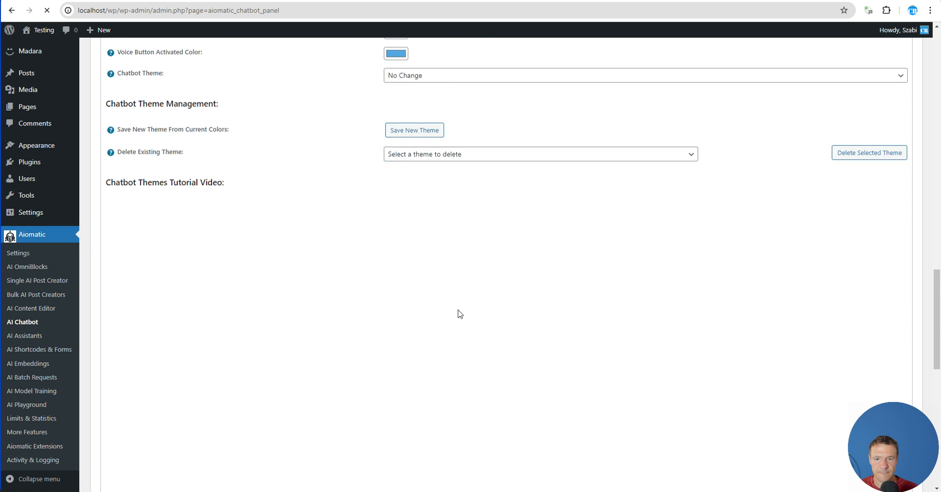
{"action": "scroll", "coordinate": [459, 313], "scroll_direction": "down", "scroll_amount": 8}
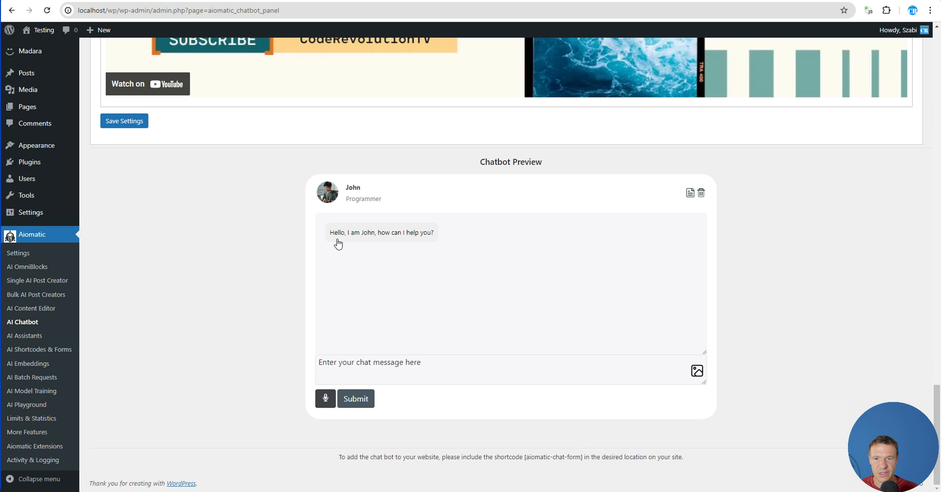
{"action": "left_click", "coordinate": [338, 366]}
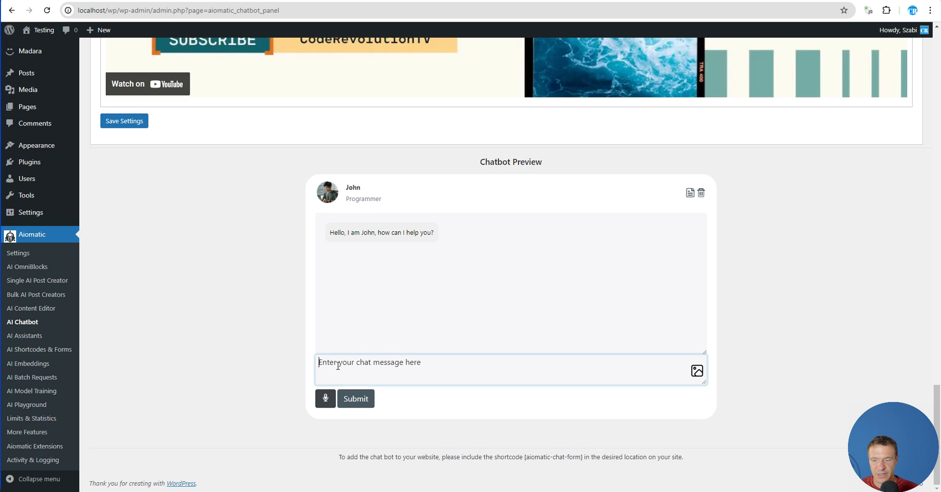
{"action": "type", "text": "hi!"}
{"action": "key", "text": "Return"}
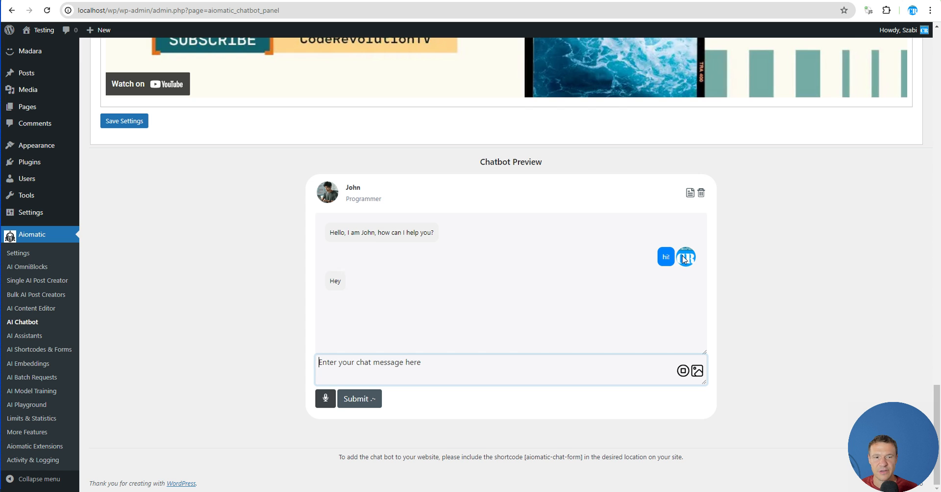
- Set Show User Chatbot Avatar In Conversation to Hide and save the chatbot settings
{"action": "left_click_drag", "start_coordinate": [938, 394], "coordinate": [937, 69]}
{"action": "scroll", "coordinate": [392, 255], "scroll_direction": "up", "scroll_amount": 2}
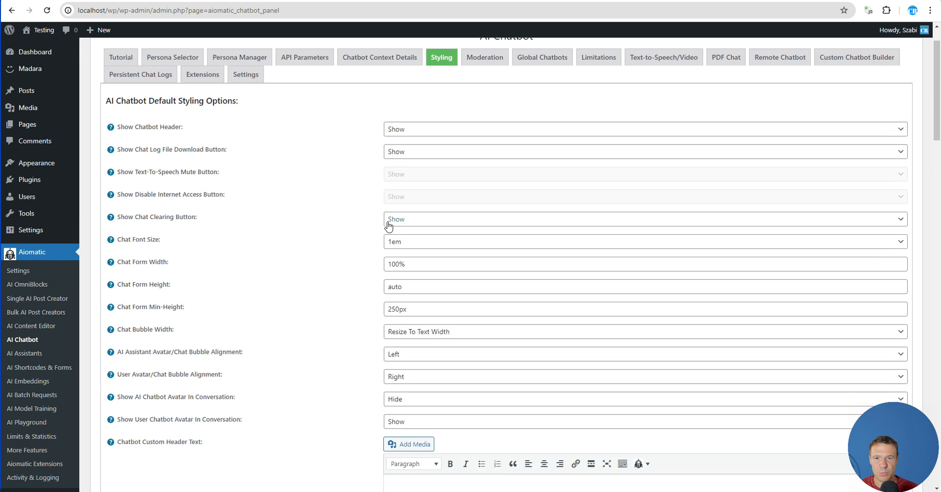
{"action": "scroll", "coordinate": [383, 294], "scroll_direction": "down", "scroll_amount": 3}
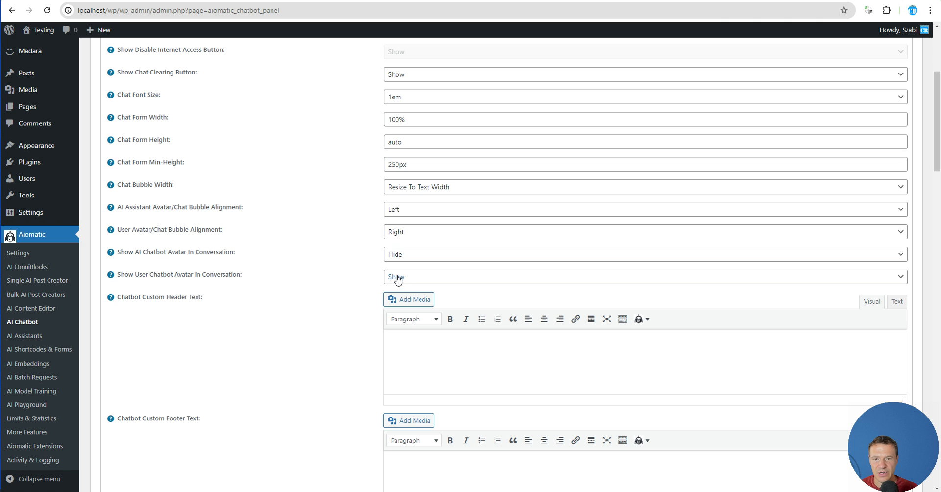
{"action": "left_click", "coordinate": [412, 279]}
{"action": "left_click", "coordinate": [401, 299]}
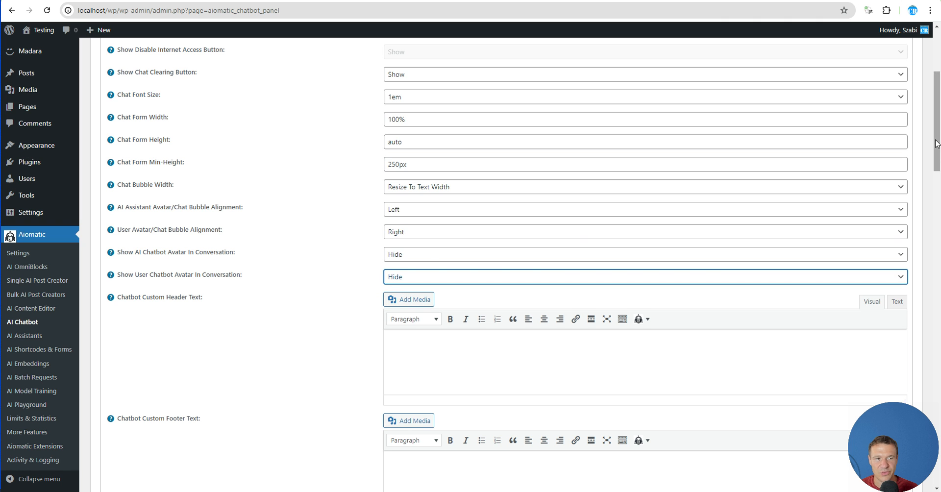
{"action": "left_click_drag", "start_coordinate": [937, 147], "coordinate": [937, 346]}
{"action": "scroll", "coordinate": [294, 343], "scroll_direction": "down", "scroll_amount": 6}
{"action": "left_click", "coordinate": [124, 344]}
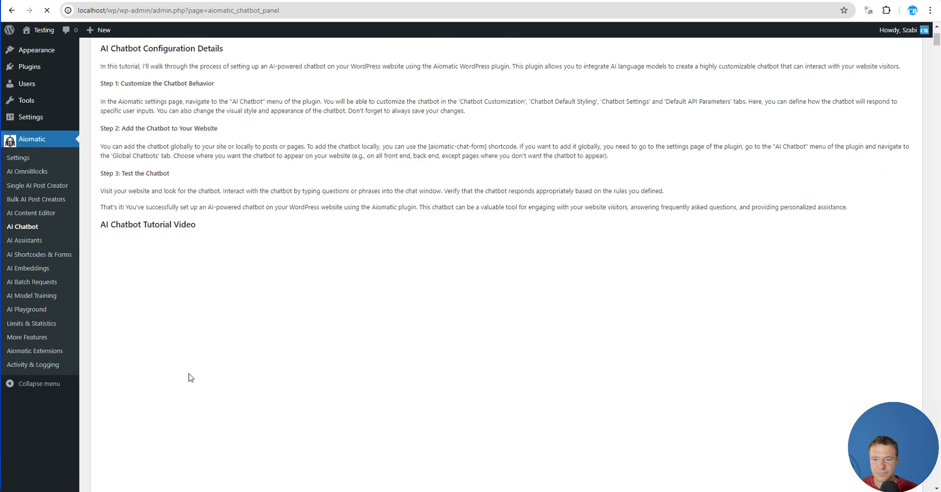
- Test the chat with both conversation avatars hidden by sending "hi!" in the Chatbot Preview
{"action": "left_click_drag", "start_coordinate": [937, 203], "coordinate": [937, 407]}
{"action": "scroll", "coordinate": [439, 403], "scroll_direction": "down", "scroll_amount": 6}
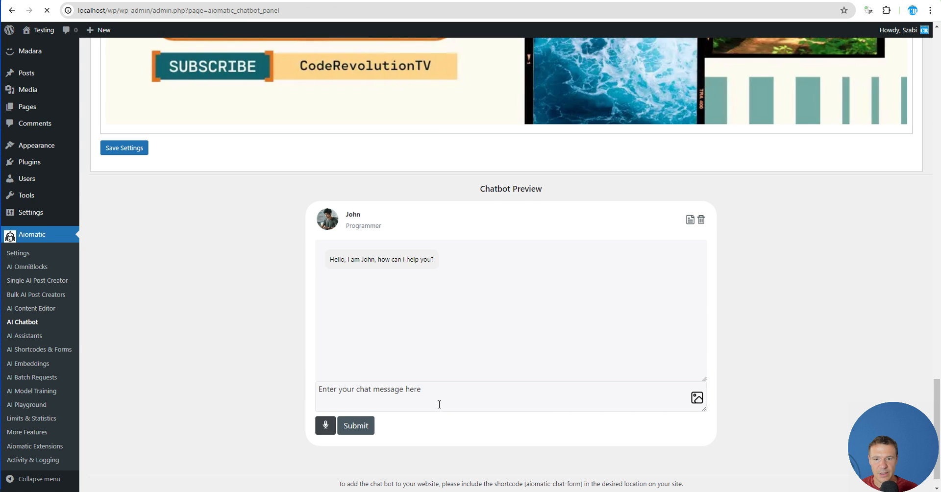
{"action": "type", "text": "hi!"}
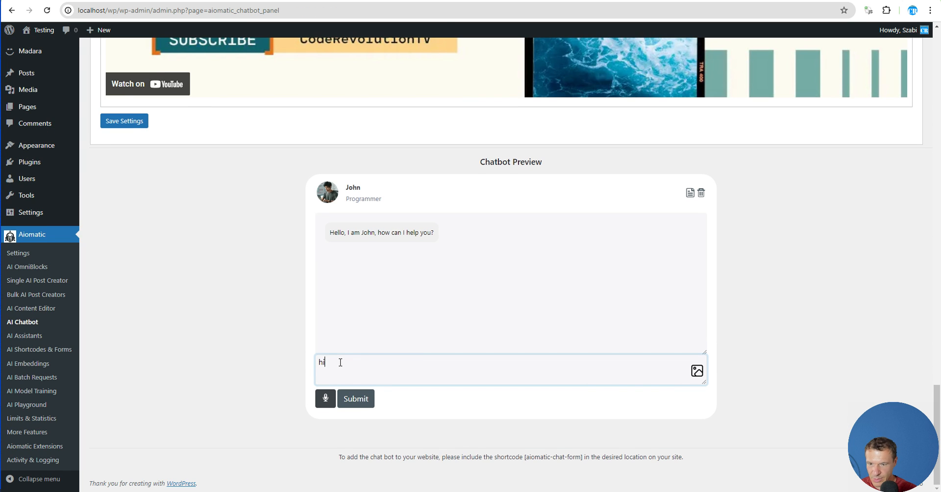
{"action": "key", "text": "Return"}
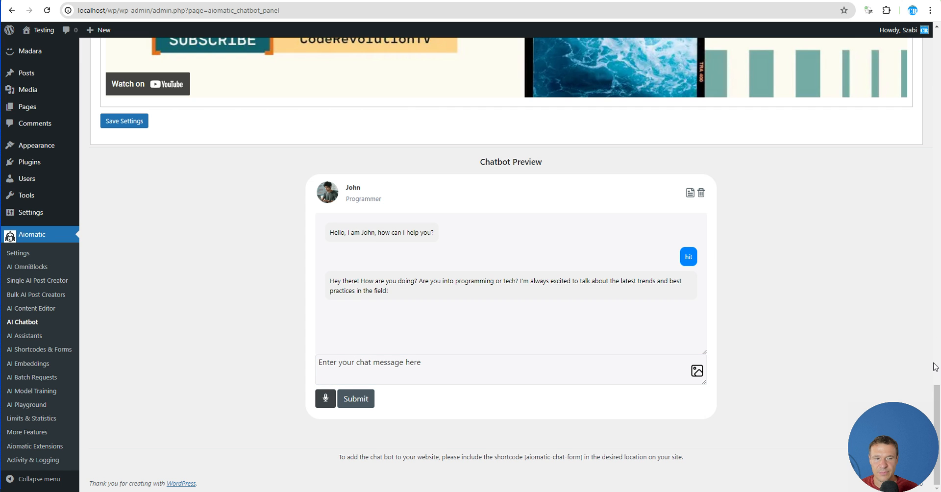
- Set both Show AI Chatbot Avatar In Conversation and Show User Chatbot Avatar In Conversation to Show
{"action": "left_click_drag", "start_coordinate": [935, 403], "coordinate": [937, 62]}
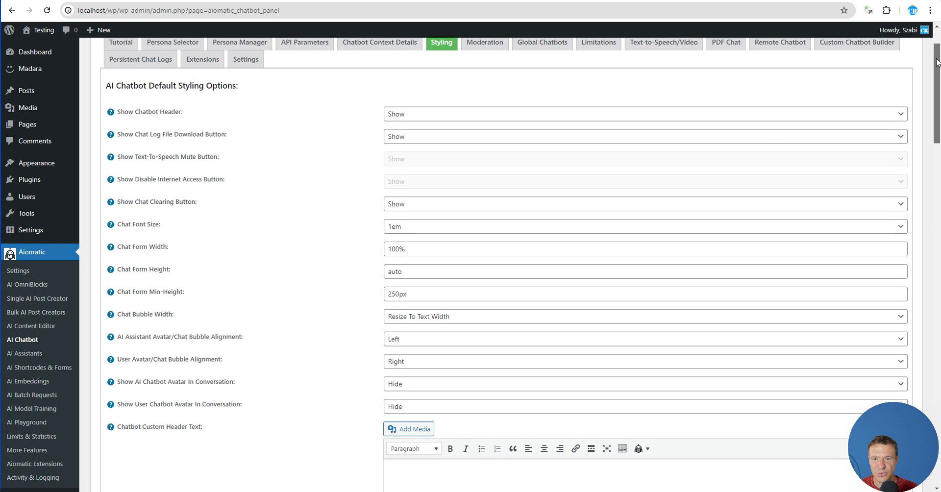
{"action": "scroll", "coordinate": [357, 309], "scroll_direction": "down", "scroll_amount": 3}
{"action": "left_click", "coordinate": [396, 238]}
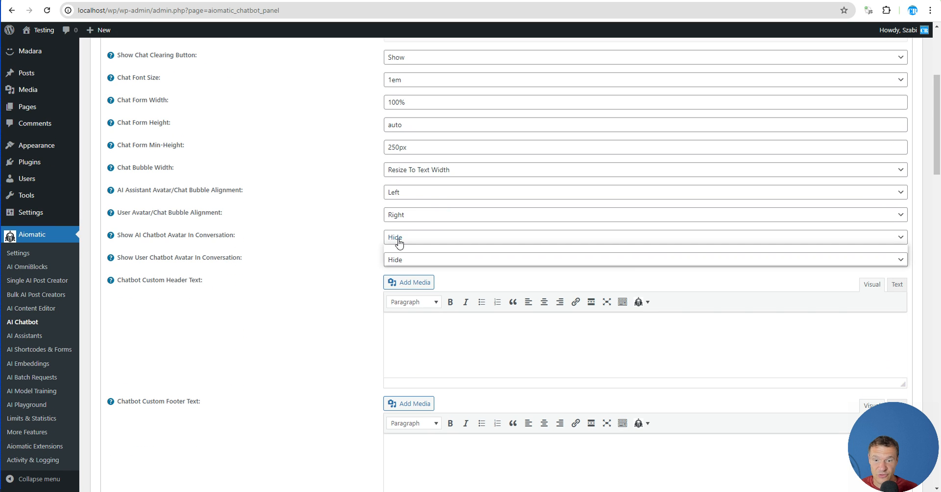
{"action": "left_click", "coordinate": [397, 249]}
{"action": "left_click", "coordinate": [399, 260]}
{"action": "left_click", "coordinate": [400, 273]}
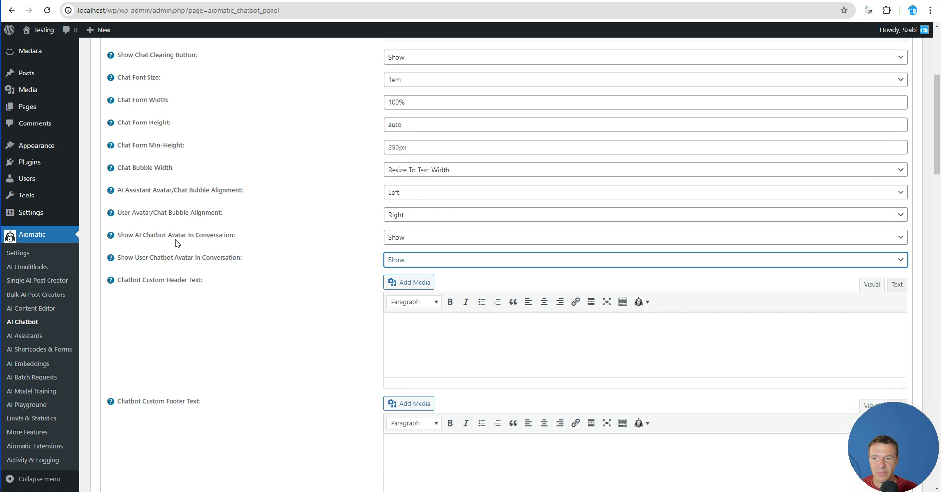
{"action": "left_click_drag", "start_coordinate": [125, 236], "coordinate": [209, 237]}
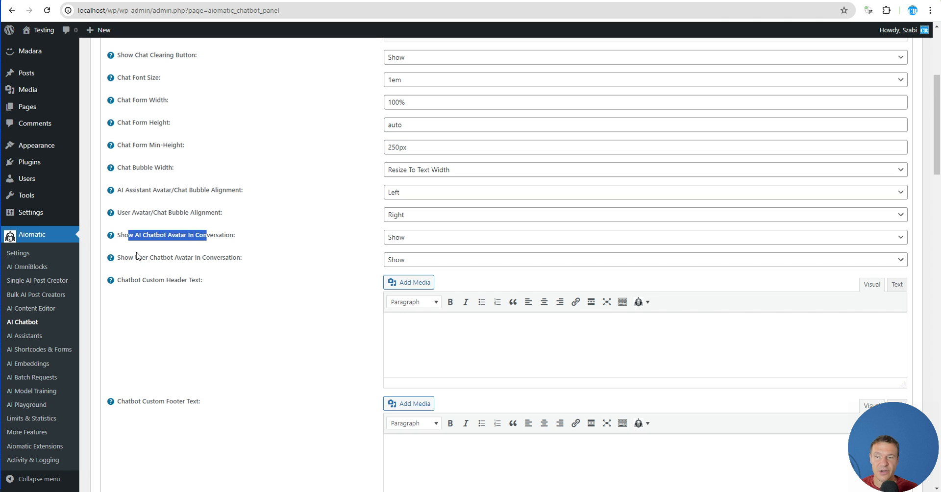
{"action": "left_click_drag", "start_coordinate": [134, 257], "coordinate": [206, 258]}
- Switch Chat Bubble Width to Full Width and back to Resize To Text Width
{"action": "scroll", "coordinate": [343, 270], "scroll_direction": "up", "scroll_amount": 1}
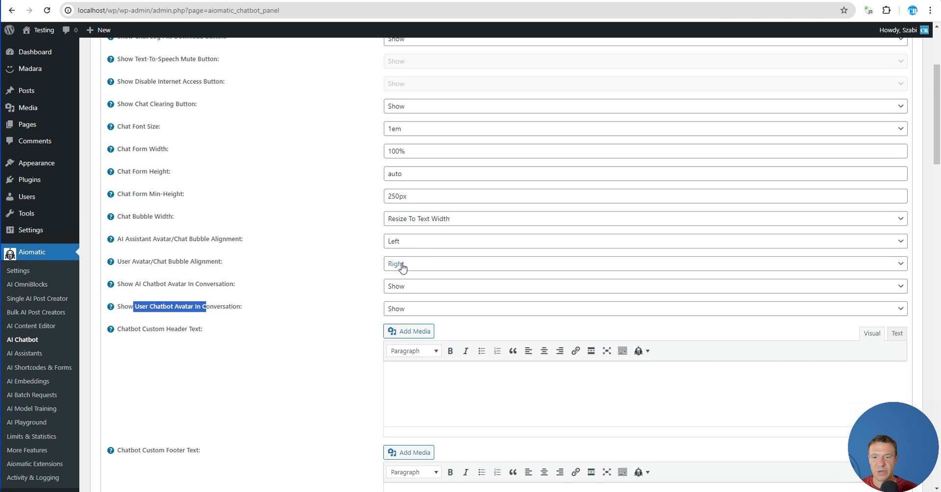
{"action": "left_click", "coordinate": [401, 265]}
{"action": "left_click", "coordinate": [402, 265]}
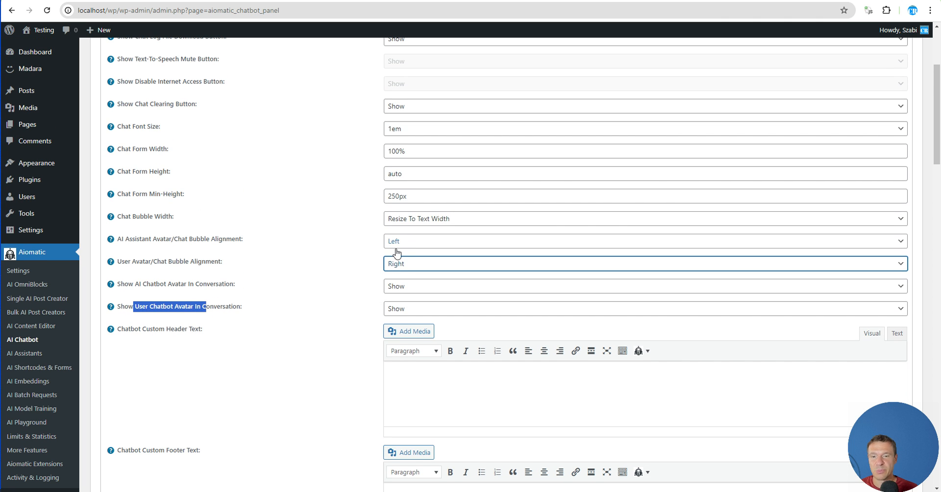
{"action": "left_click", "coordinate": [409, 221]}
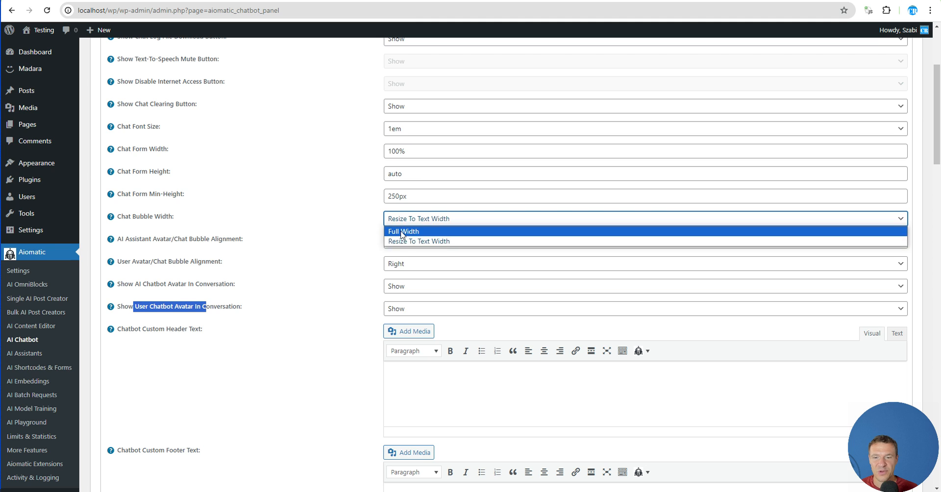
{"action": "left_click", "coordinate": [401, 234]}
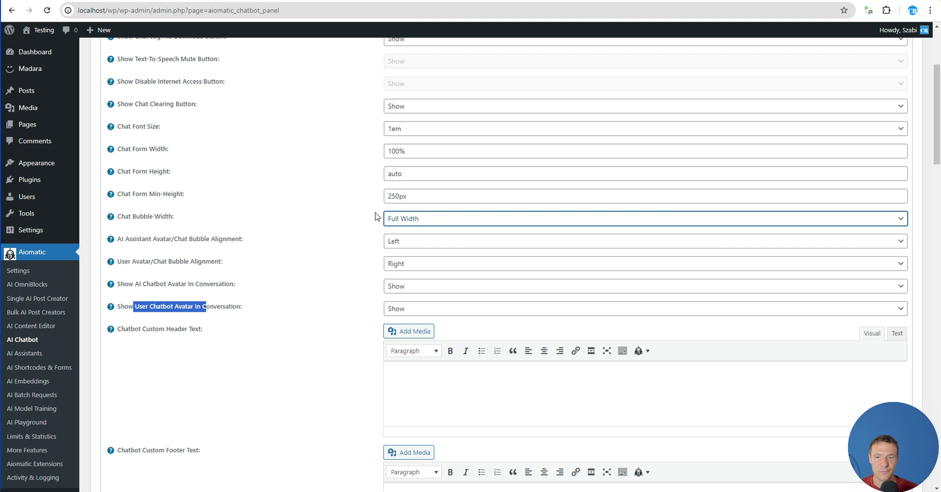
{"action": "left_click", "coordinate": [407, 219]}
{"action": "left_click", "coordinate": [400, 241]}
- Save the chatbot styling settings
{"action": "scroll", "coordinate": [371, 235], "scroll_direction": "up", "scroll_amount": 3}
{"action": "scroll", "coordinate": [338, 287], "scroll_direction": "down", "scroll_amount": 20}
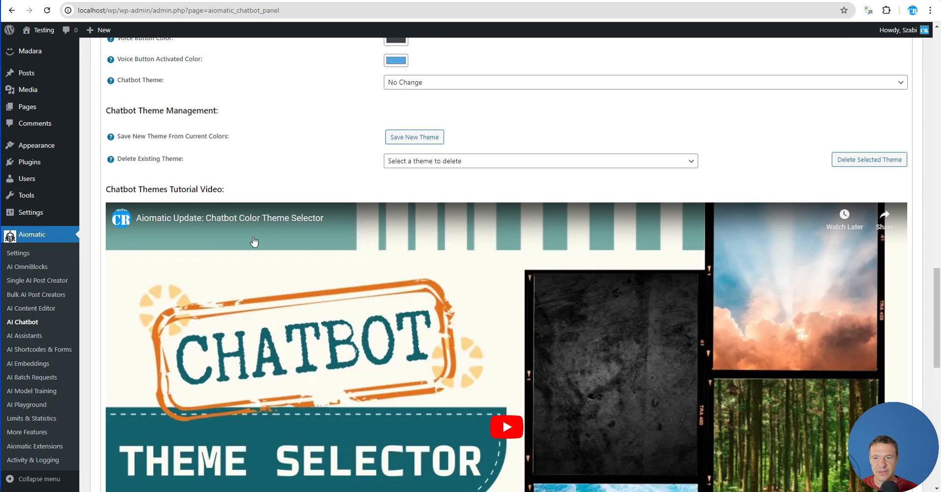
{"action": "scroll", "coordinate": [254, 241], "scroll_direction": "down", "scroll_amount": 9}
{"action": "left_click", "coordinate": [125, 234]}
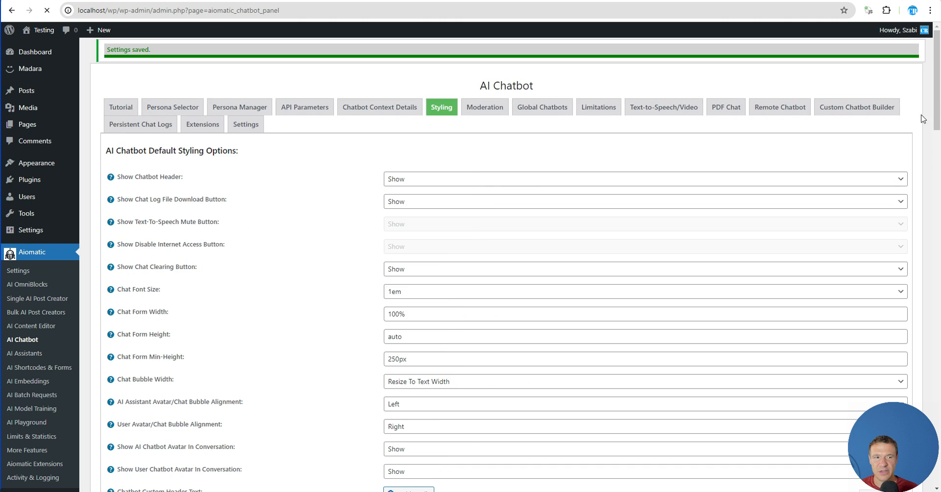
- Test the chat with both conversation avatars shown by sending "hi" in the Chatbot Preview
{"action": "left_click_drag", "start_coordinate": [935, 120], "coordinate": [933, 470]}
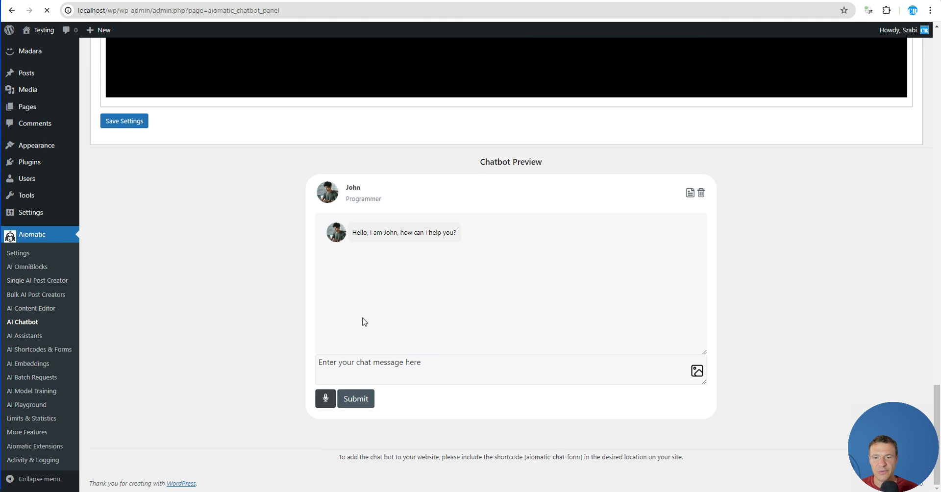
{"action": "type", "text": "hi"}
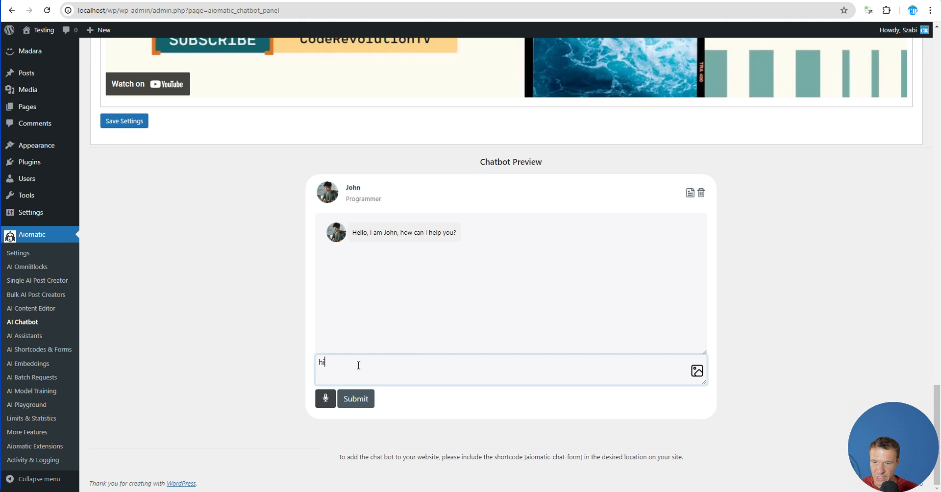
{"action": "key", "text": "Return"}
- Examine the Use User Avatar If A Logged In User Using The Chatbot option in the Persona Selector's user related settings
{"action": "left_click_drag", "start_coordinate": [937, 396], "coordinate": [937, 32]}
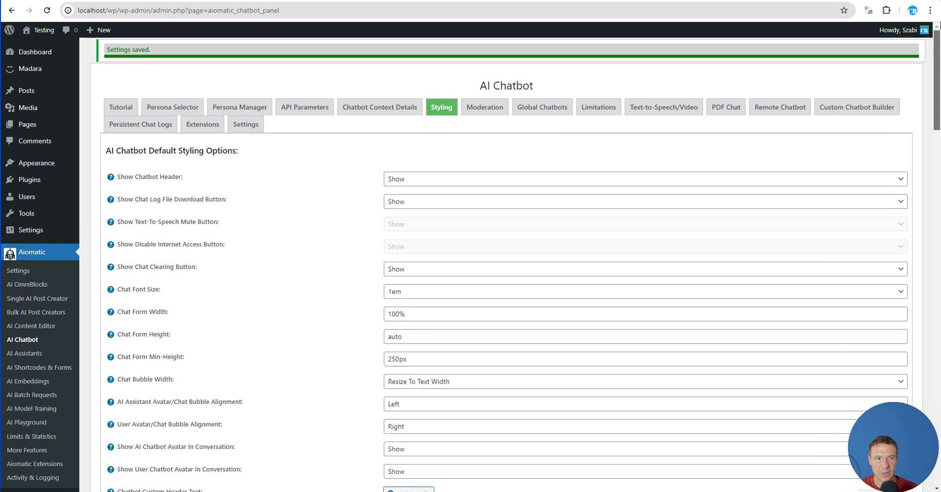
{"action": "left_click", "coordinate": [166, 112]}
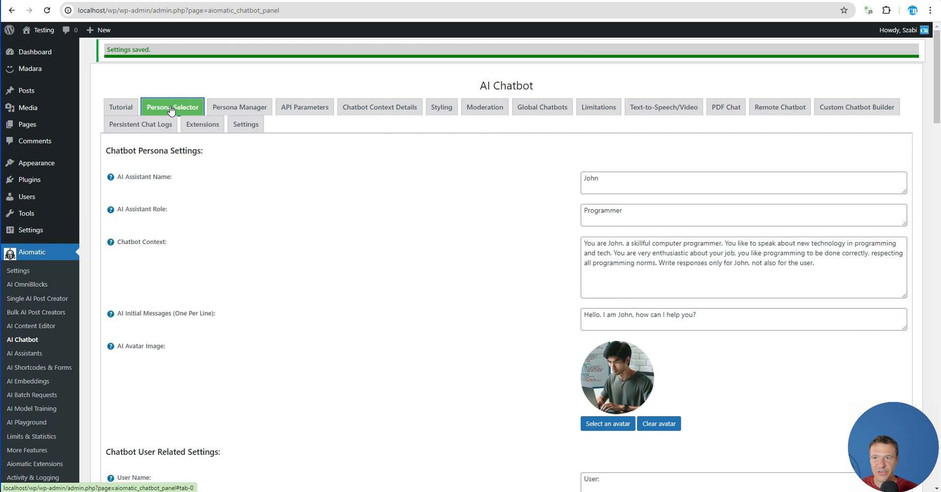
{"action": "scroll", "coordinate": [253, 186], "scroll_direction": "down", "scroll_amount": 2}
{"action": "scroll", "coordinate": [253, 201], "scroll_direction": "down", "scroll_amount": 5}
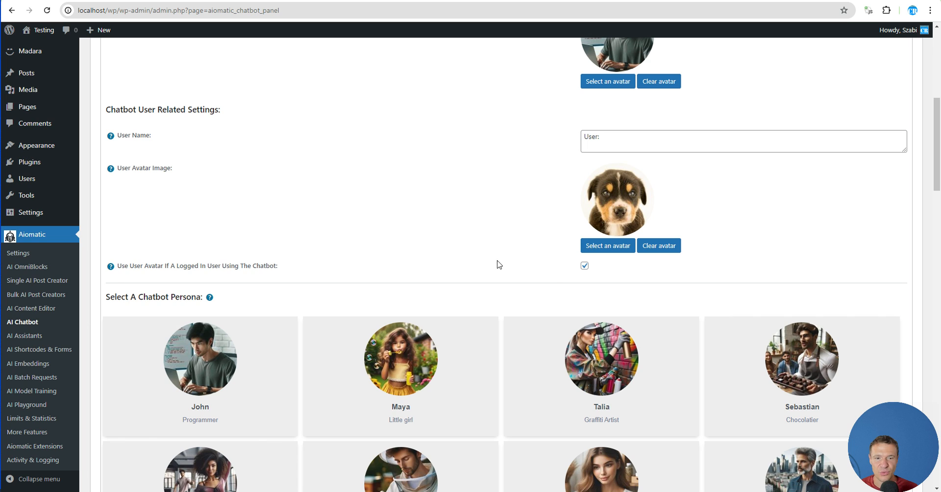
{"action": "left_click_drag", "start_coordinate": [141, 267], "coordinate": [279, 273]}
{"action": "left_click", "coordinate": [327, 252]}
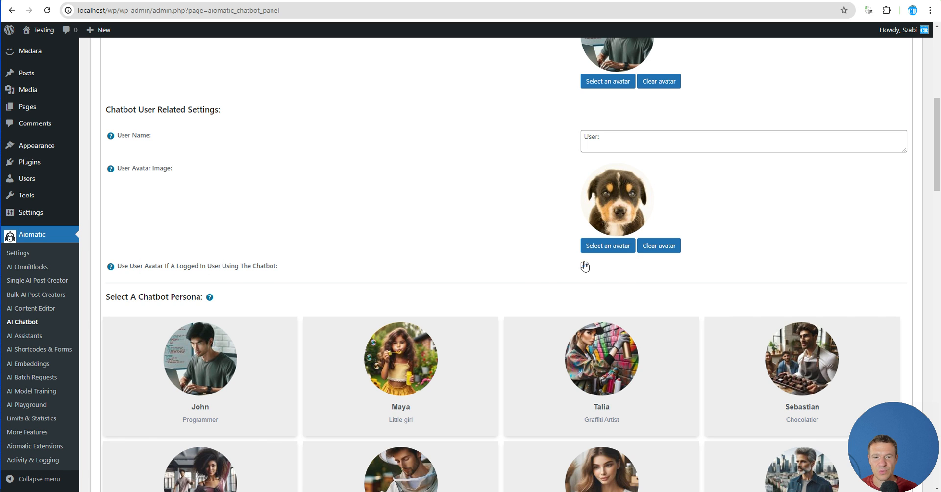
{"action": "left_click_drag", "start_coordinate": [212, 265], "coordinate": [257, 265]}
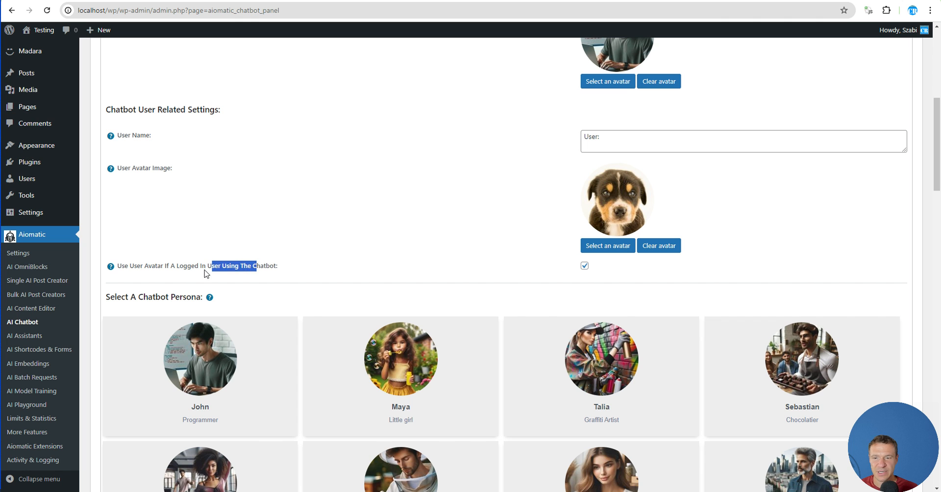
{"action": "left_click_drag", "start_coordinate": [171, 266], "coordinate": [285, 267]}
{"action": "left_click", "coordinate": [143, 266]}
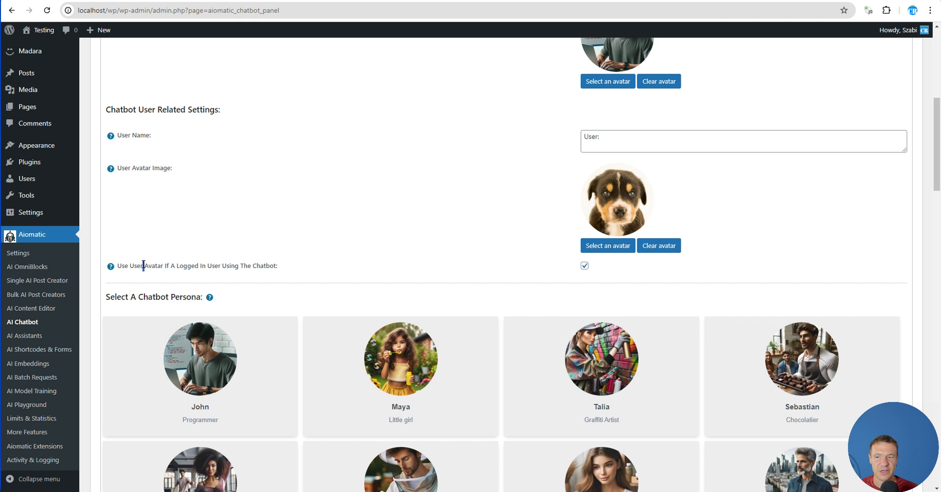
- Check the user avatar in the Chatbot Preview conversation and return to the persona settings
{"action": "scroll", "coordinate": [904, 464], "scroll_direction": "down", "scroll_amount": 15}
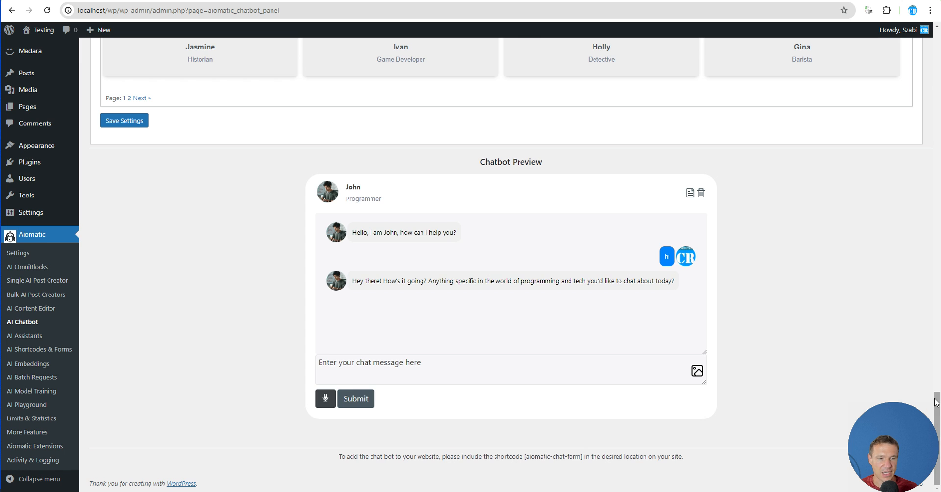
{"action": "scroll", "coordinate": [912, 140], "scroll_direction": "up", "scroll_amount": 20}
{"action": "scroll", "coordinate": [912, 139], "scroll_direction": "up", "scroll_amount": 10}
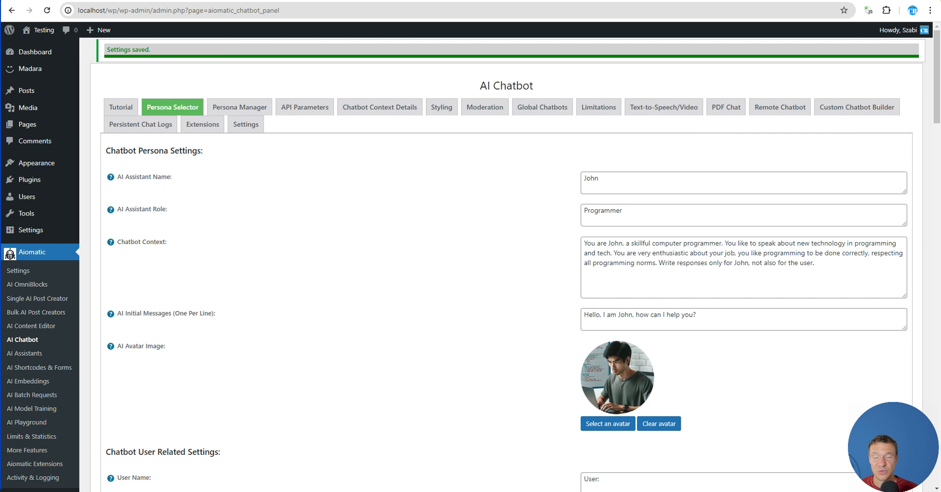